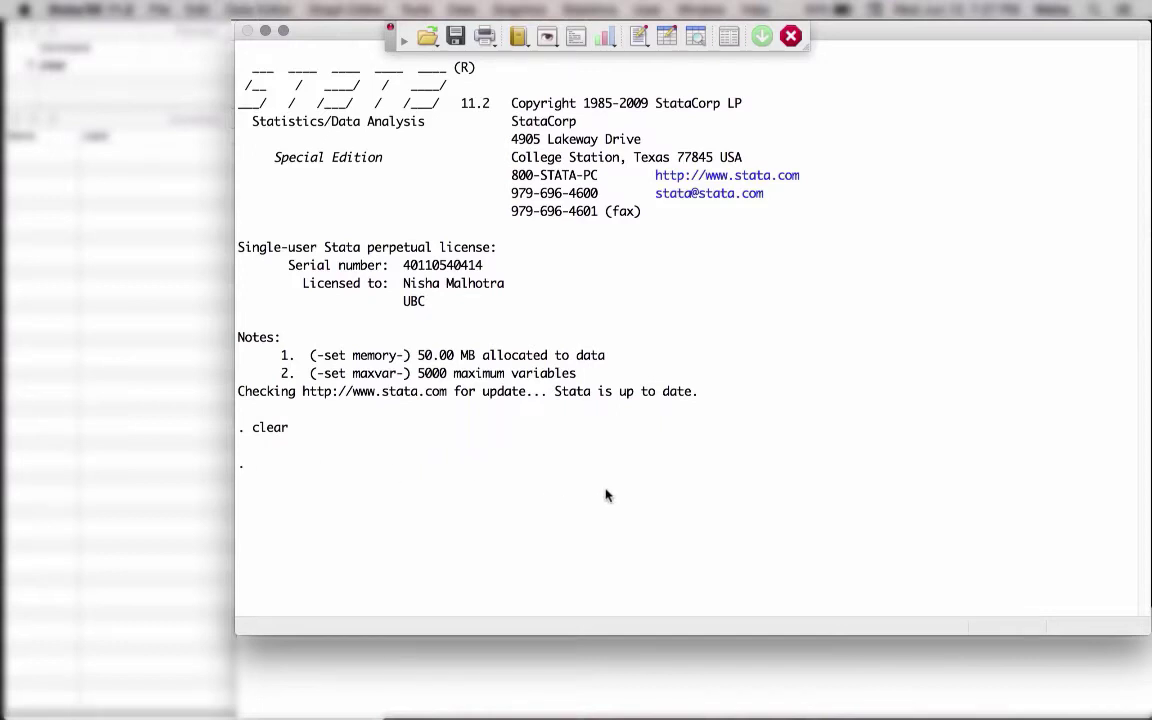
Close the Review window and reopen it from the Window menu.
{"action": "left_click", "coordinate": [16, 35]}
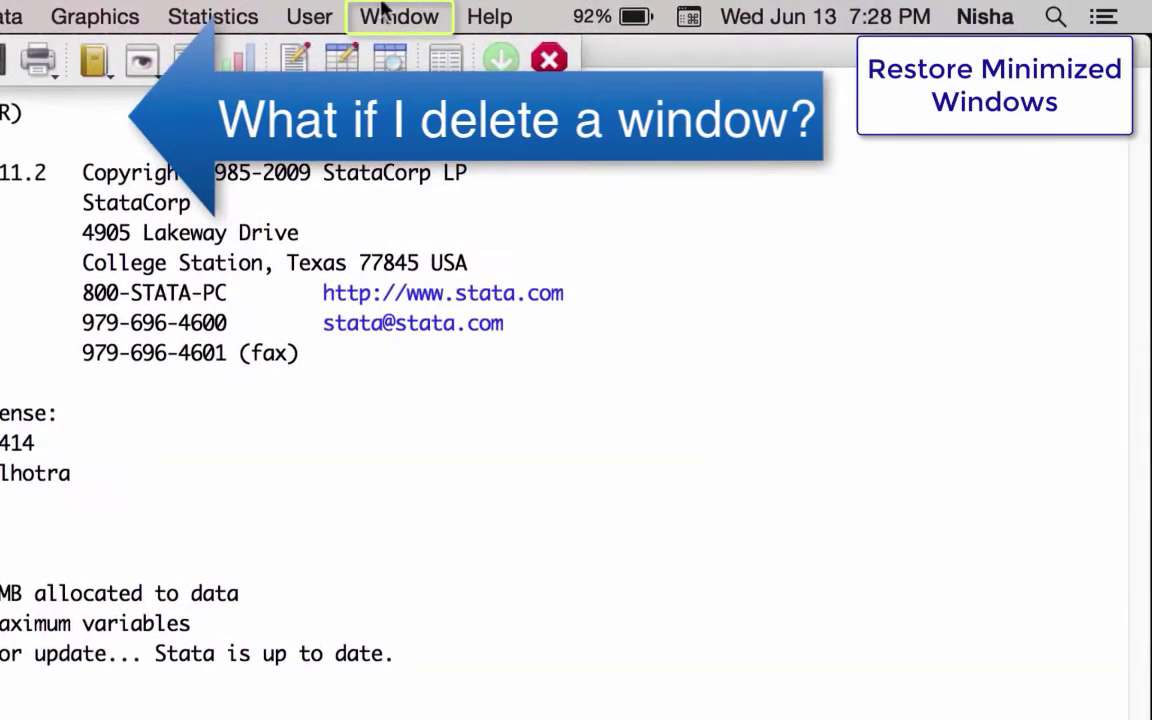
{"action": "left_click", "coordinate": [397, 18]}
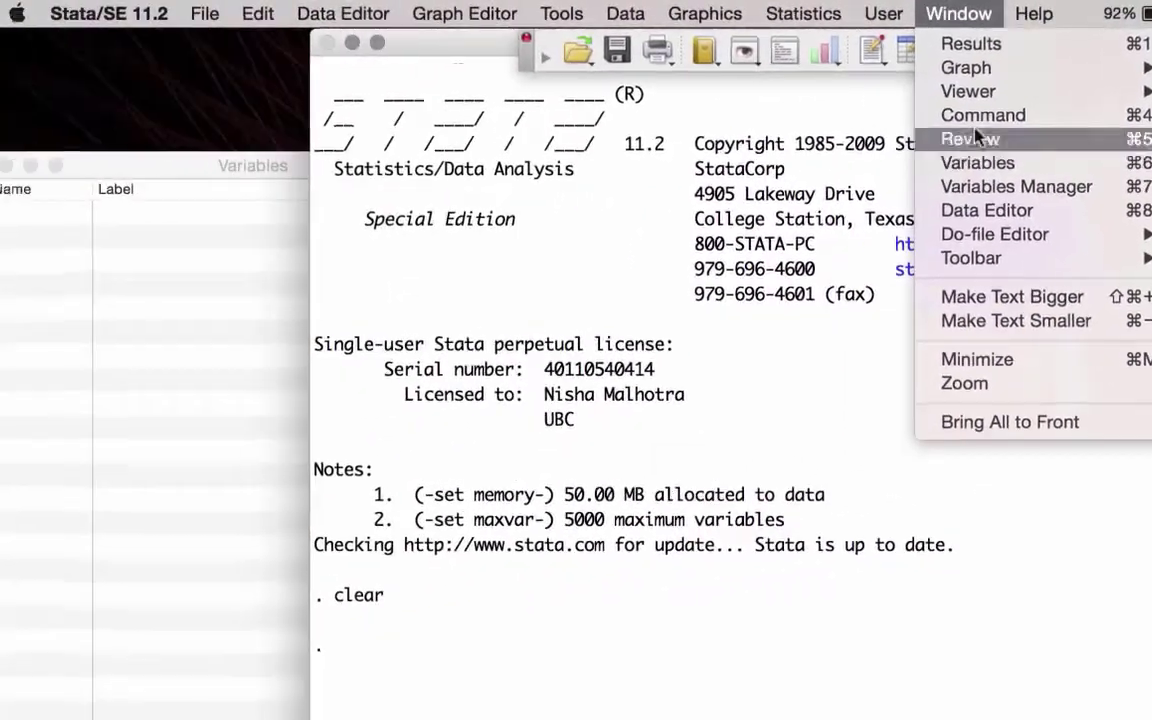
{"action": "left_click", "coordinate": [420, 166]}
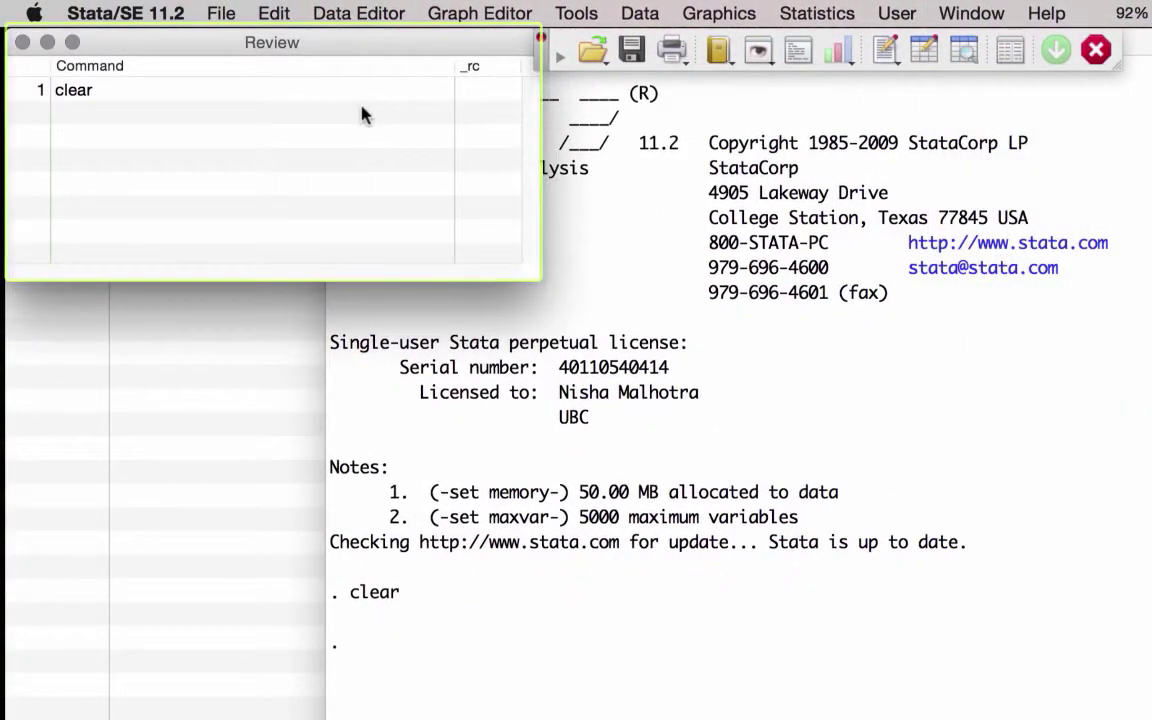
Bring the Results, Variables and Command windows to the front in turn.
{"action": "left_click", "coordinate": [663, 180]}
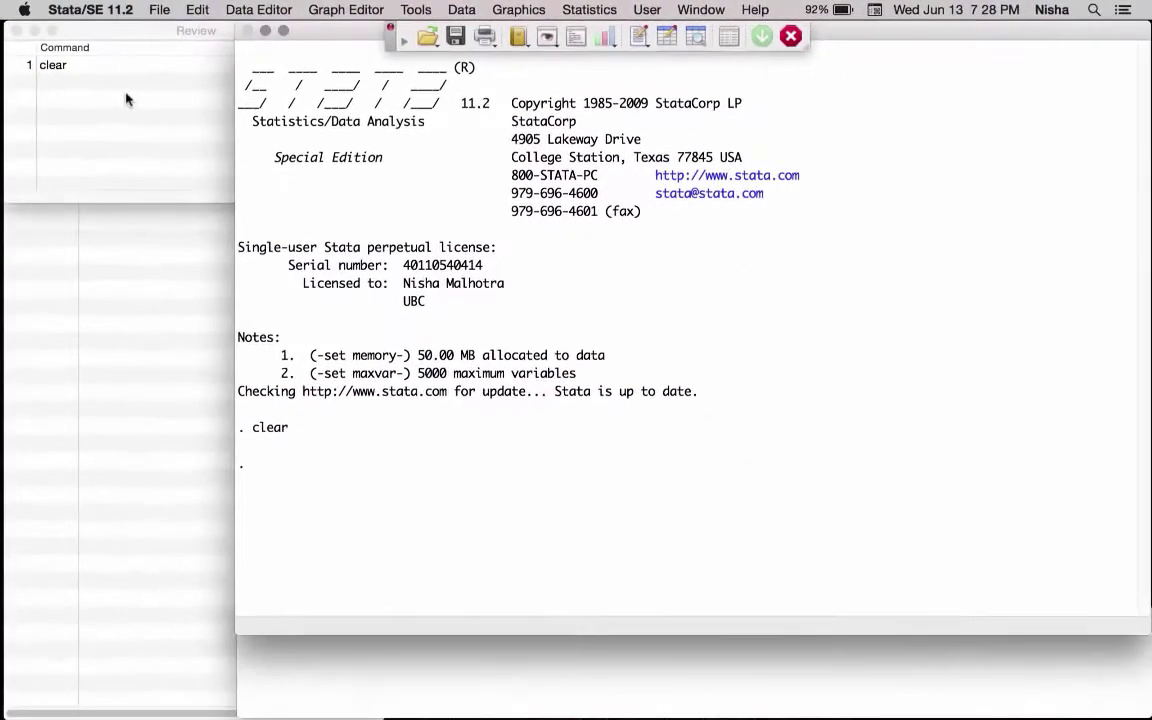
{"action": "left_click", "coordinate": [89, 426]}
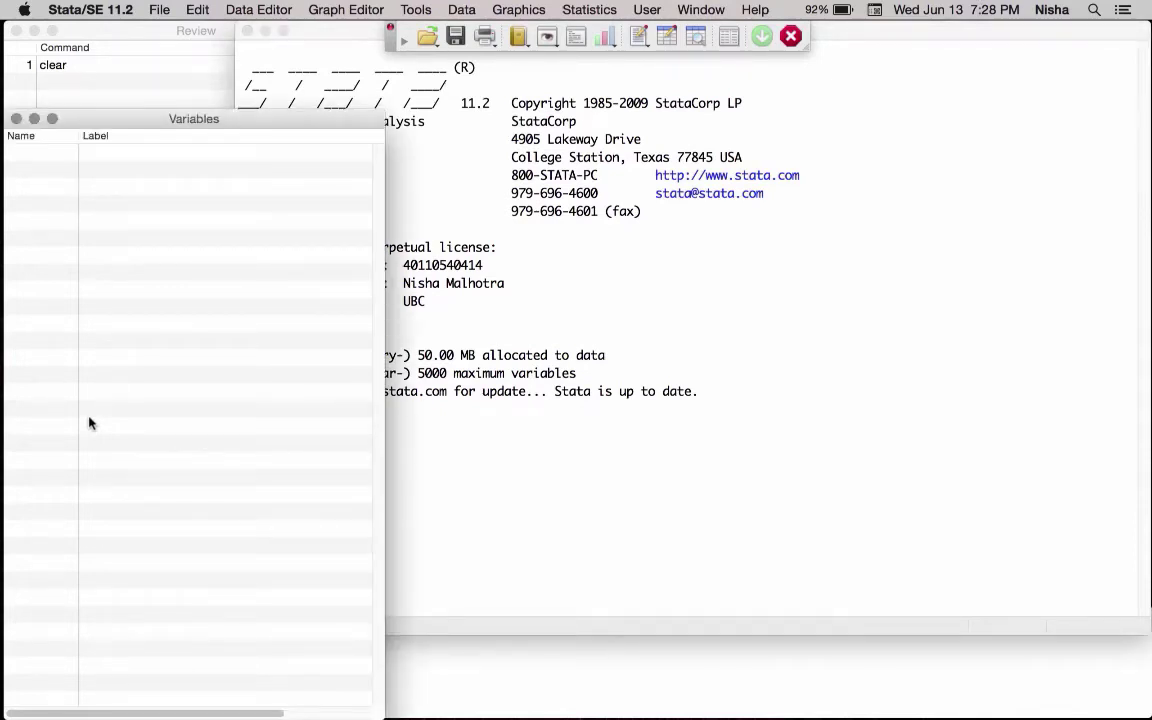
{"action": "left_click", "coordinate": [517, 676]}
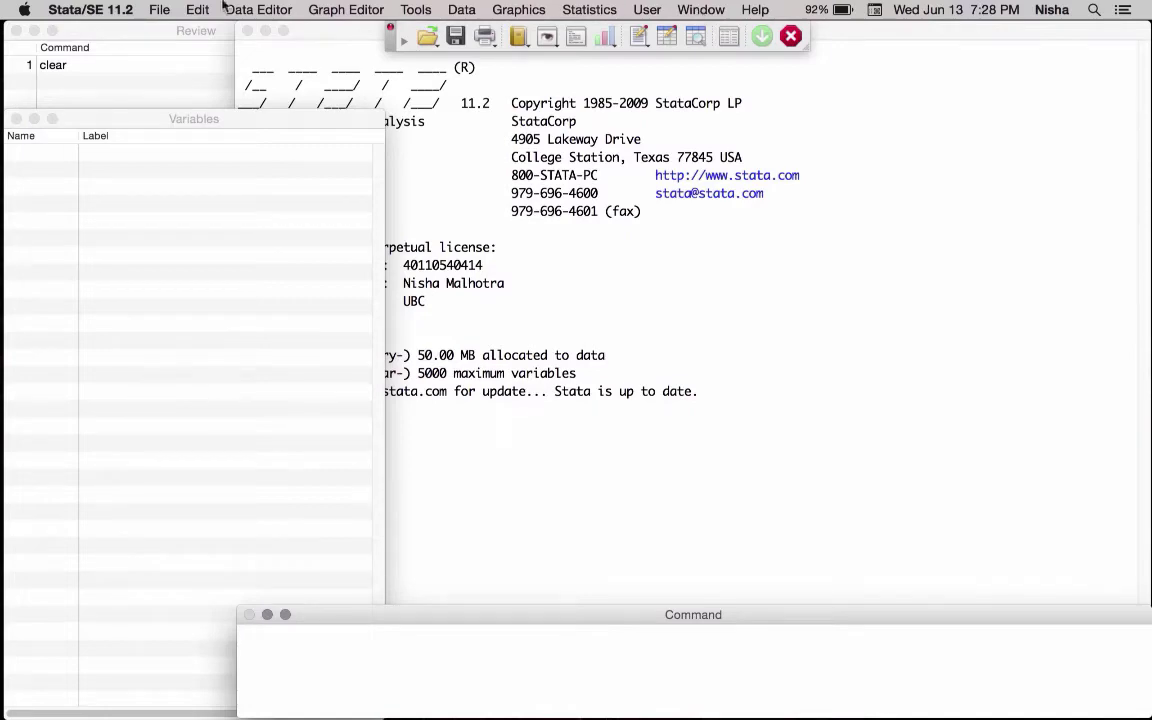
Reset preferences to Factory Settings to restore the default four-window layout.
{"action": "left_click", "coordinate": [113, 10]}
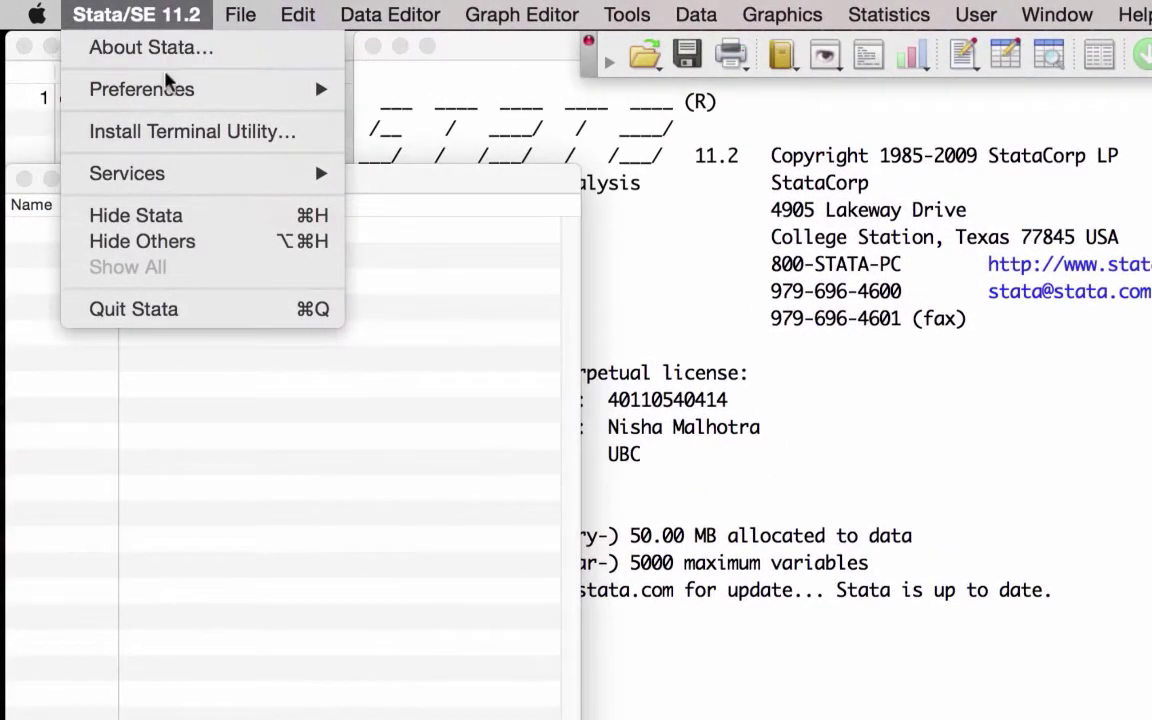
{"action": "mouse_move", "coordinate": [142, 89]}
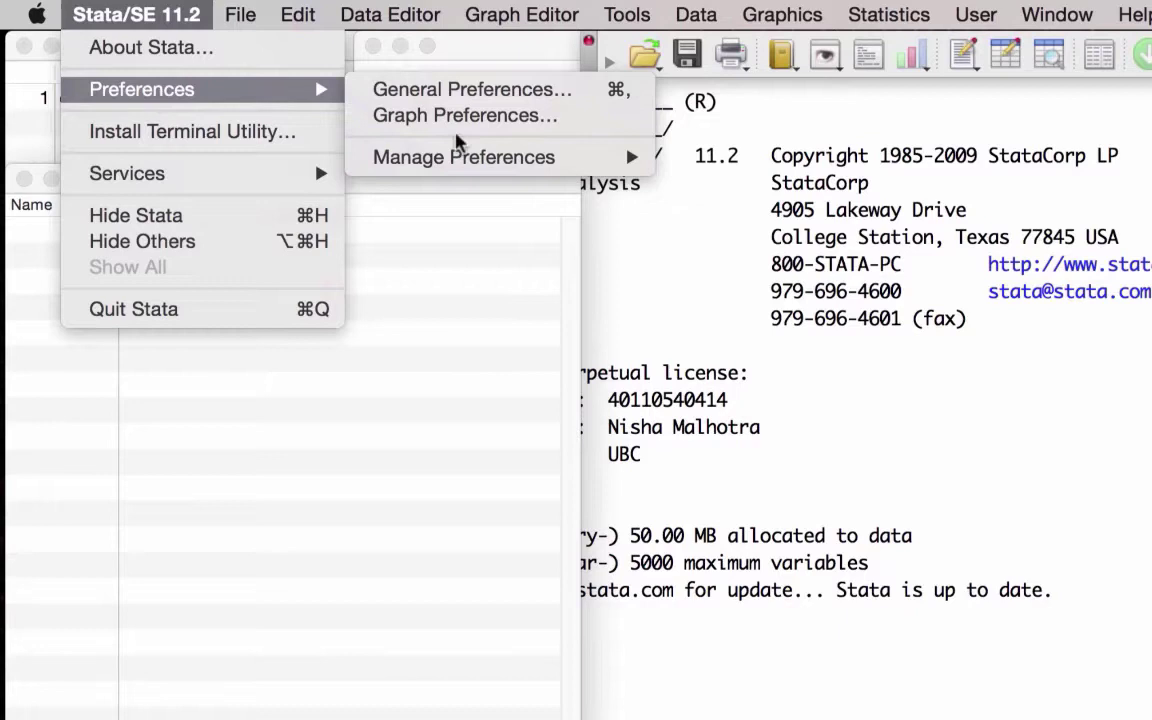
{"action": "mouse_move", "coordinate": [463, 157]}
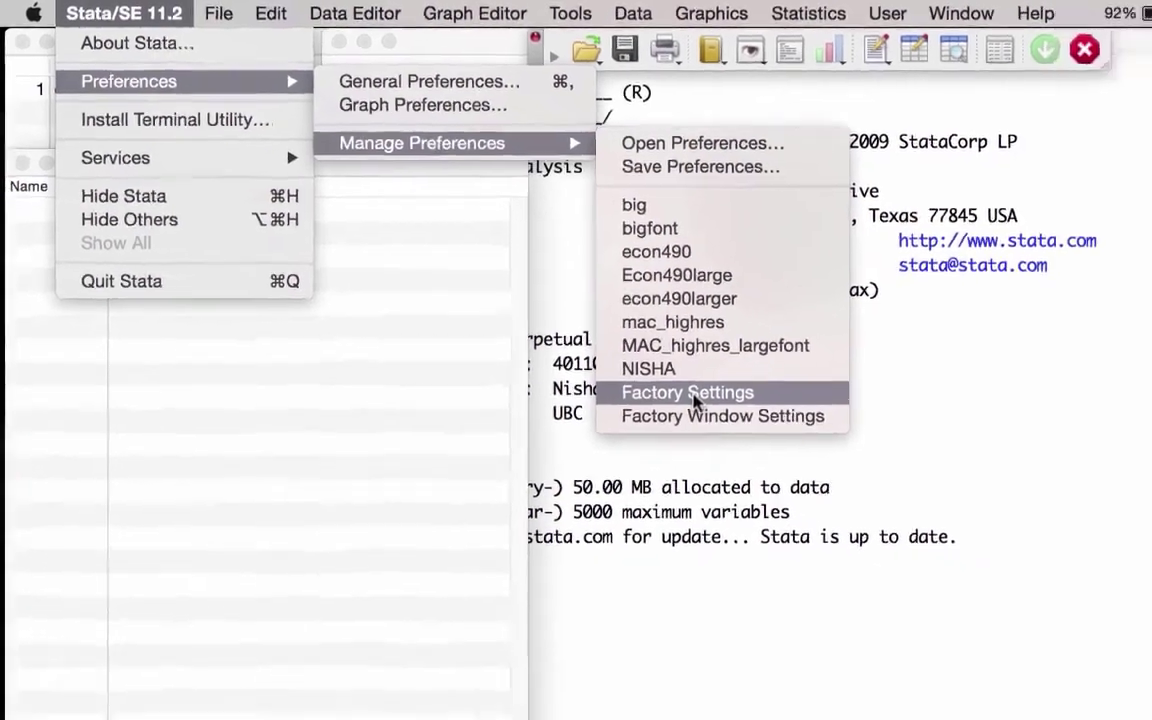
{"action": "left_click", "coordinate": [760, 435]}
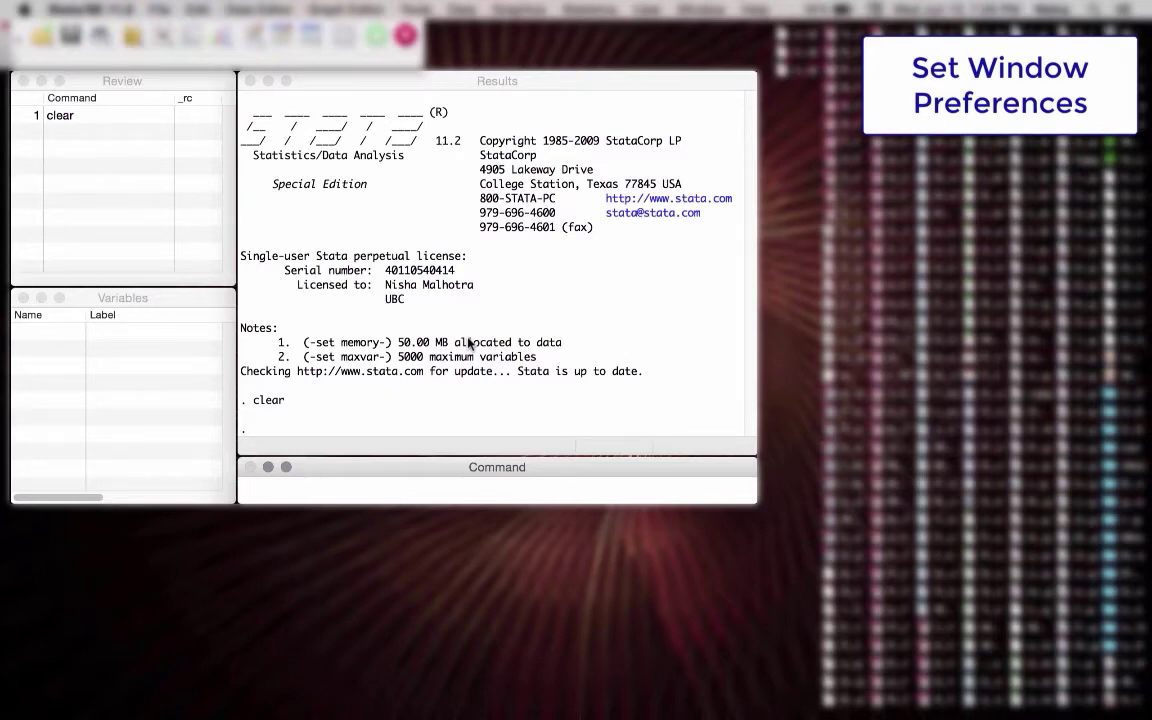
Shorten Review, move Variables up and stretch it down, and widen Results to the right edge.
{"action": "left_click", "coordinate": [40, 147]}
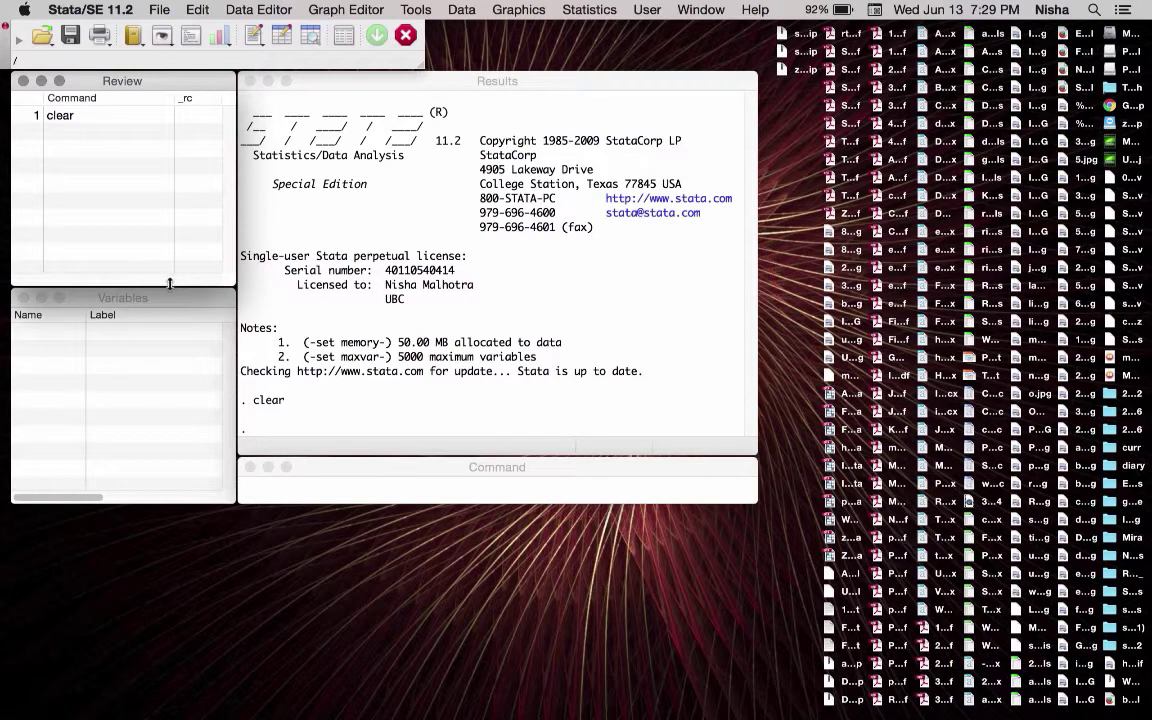
{"action": "left_click_drag", "start_coordinate": [170, 284], "coordinate": [162, 178]}
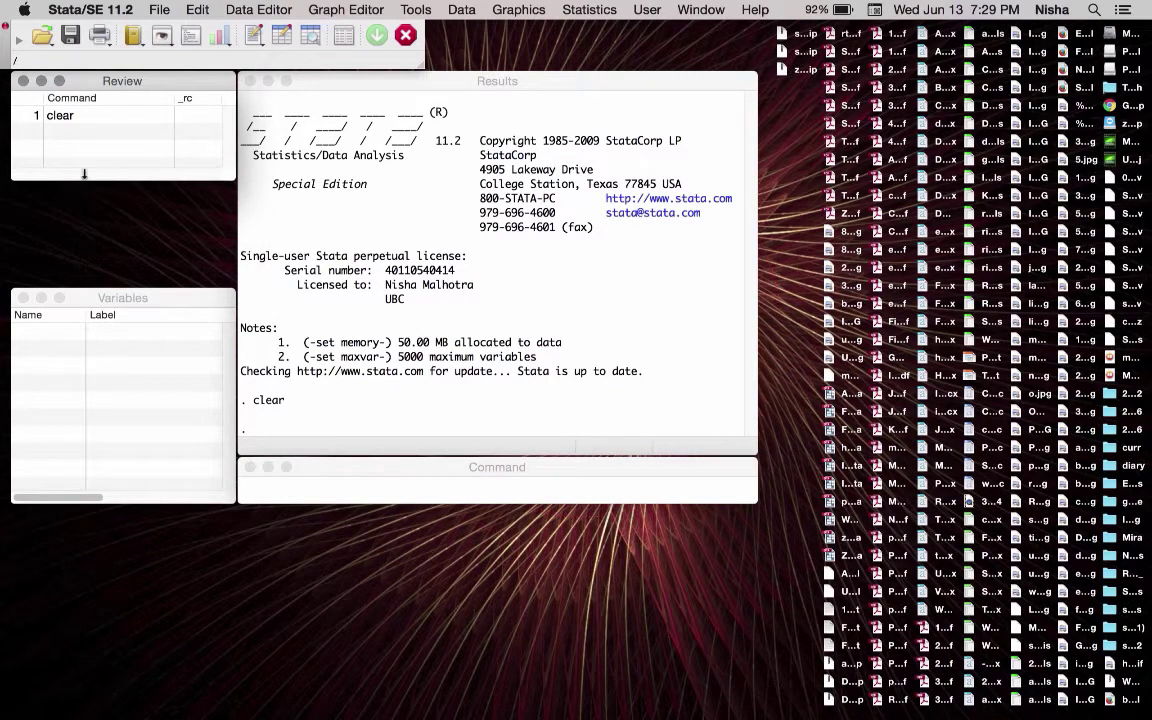
{"action": "left_click_drag", "start_coordinate": [90, 300], "coordinate": [92, 193]}
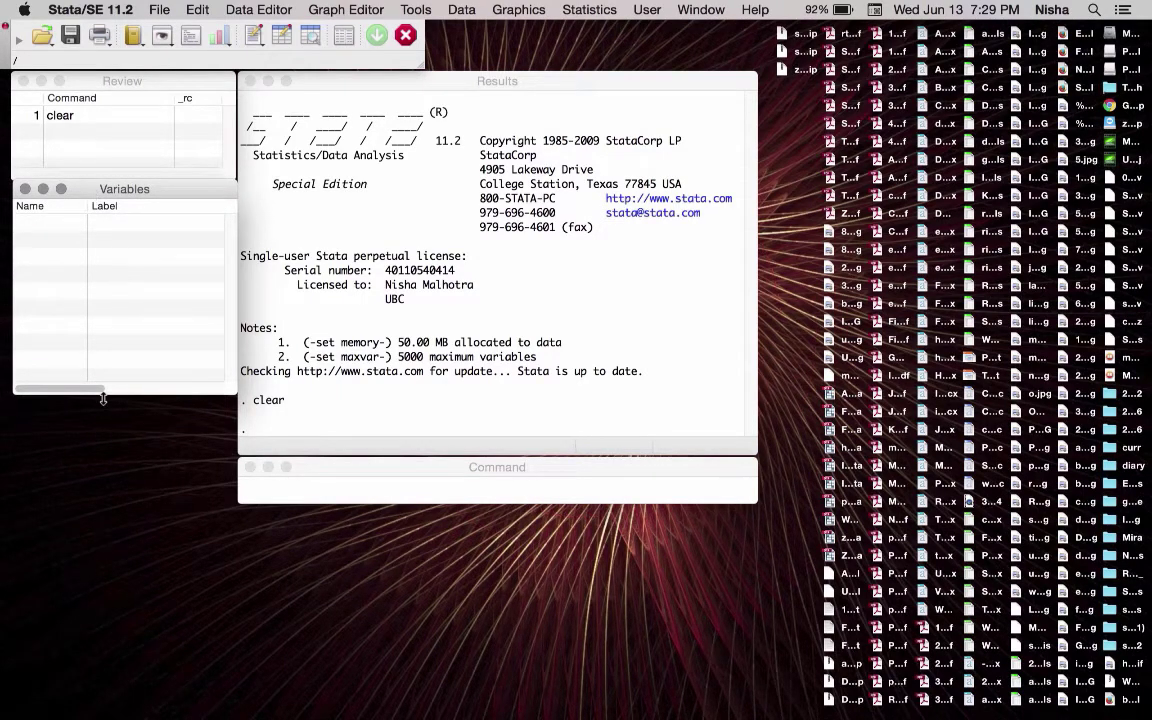
{"action": "left_click_drag", "start_coordinate": [100, 392], "coordinate": [103, 712]}
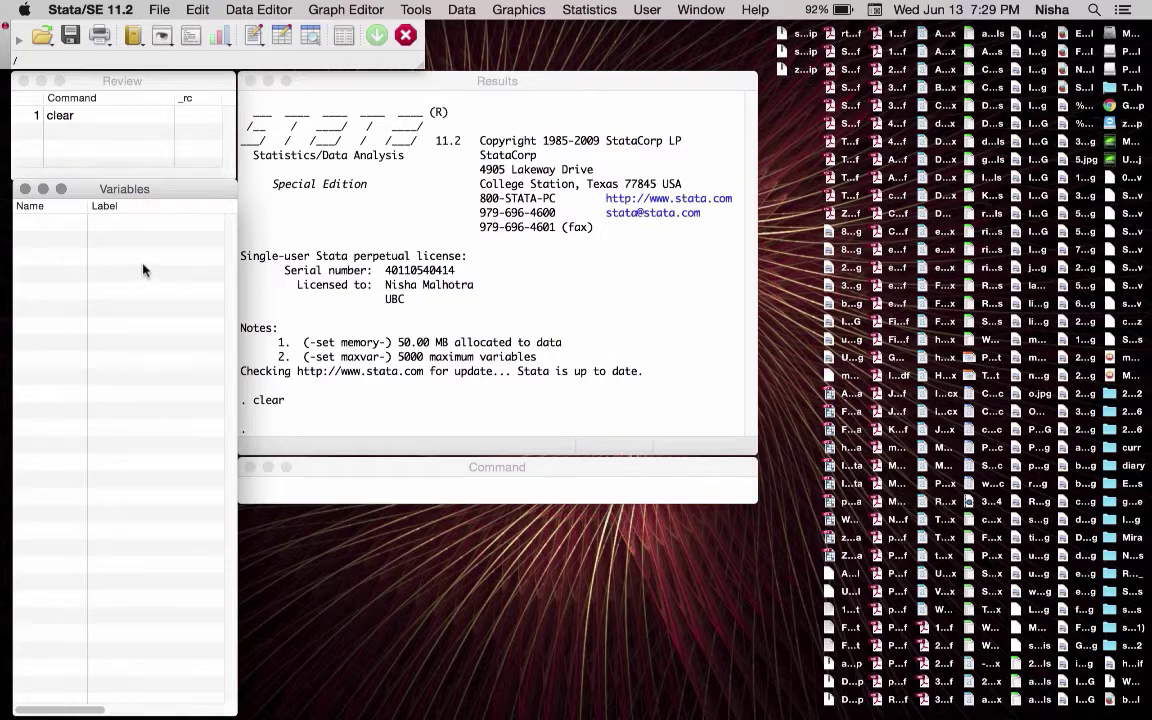
{"action": "left_click", "coordinate": [597, 236]}
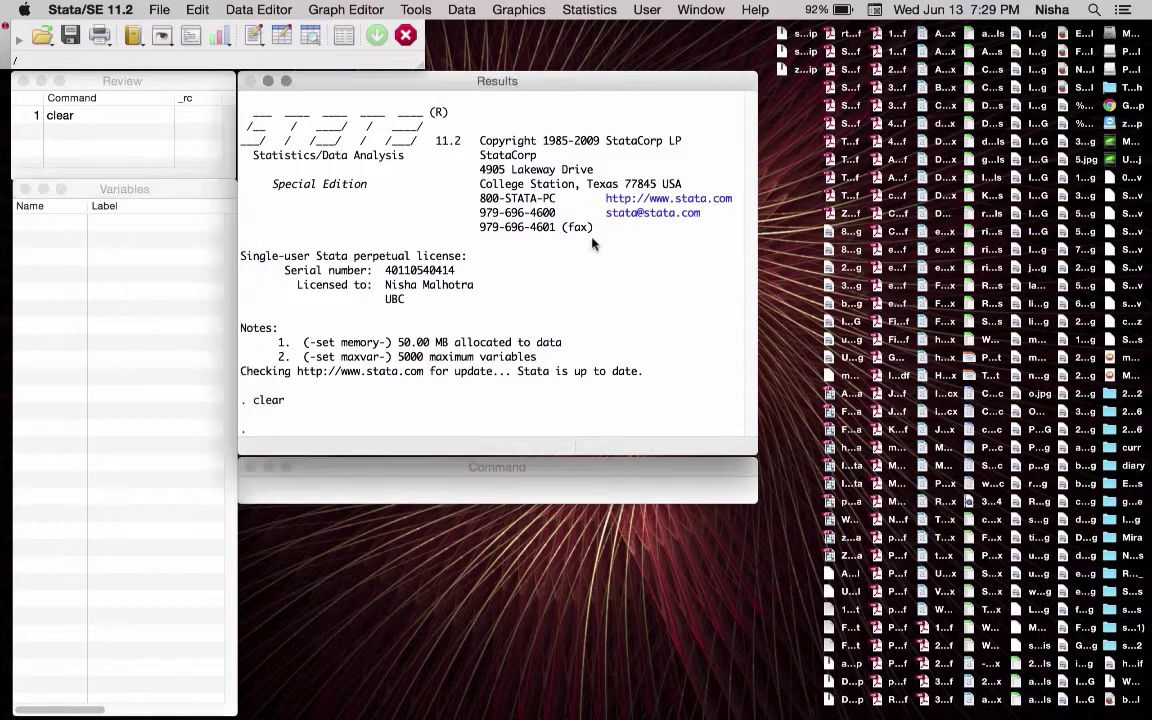
{"action": "left_click_drag", "start_coordinate": [759, 258], "coordinate": [1148, 258]}
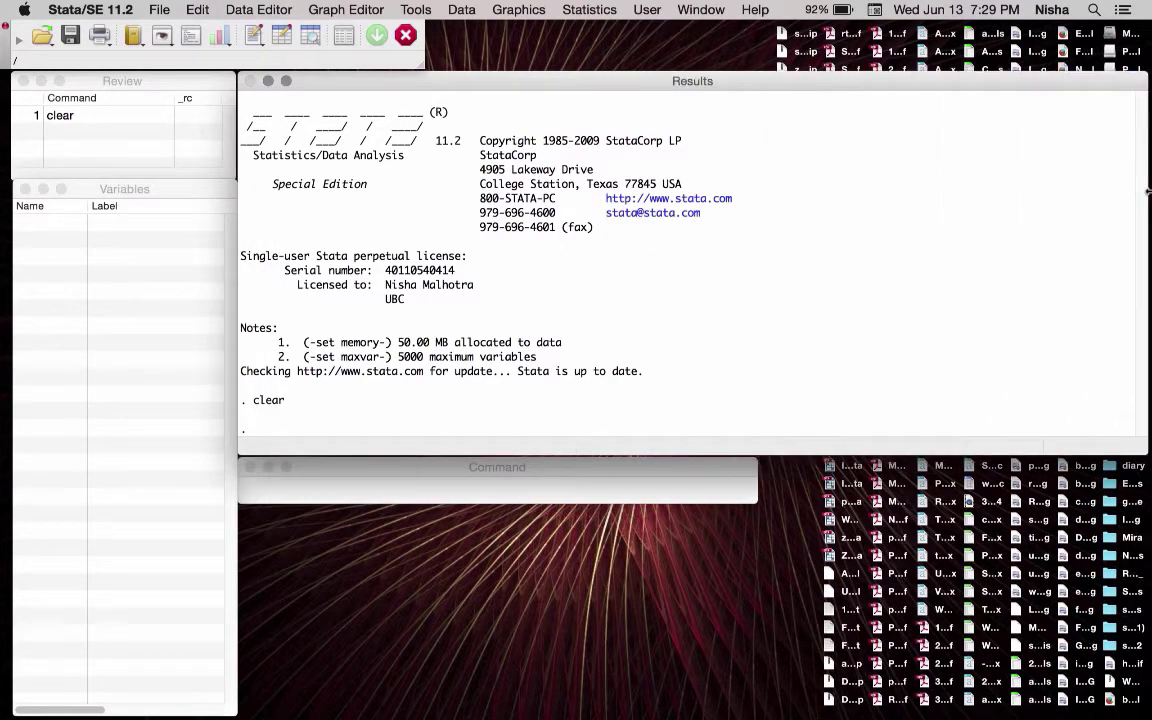
Move Command to the bottom at full width and extend Results down to meet it.
{"action": "left_click", "coordinate": [496, 485]}
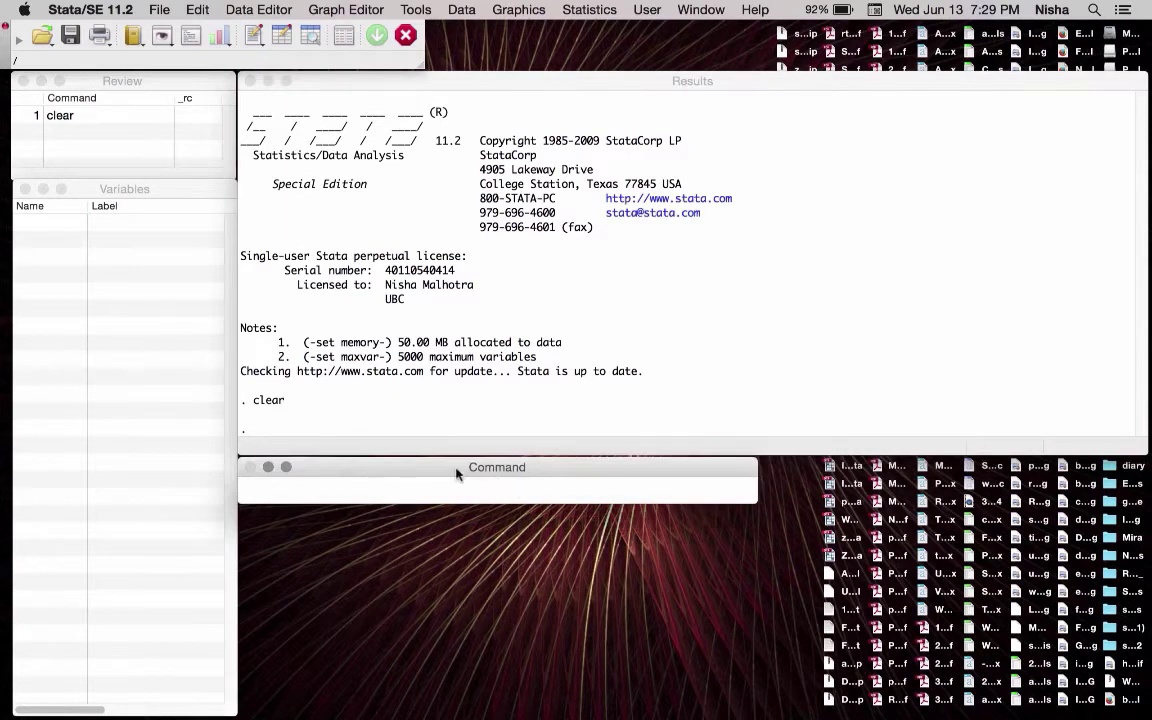
{"action": "left_click_drag", "start_coordinate": [458, 468], "coordinate": [456, 652]}
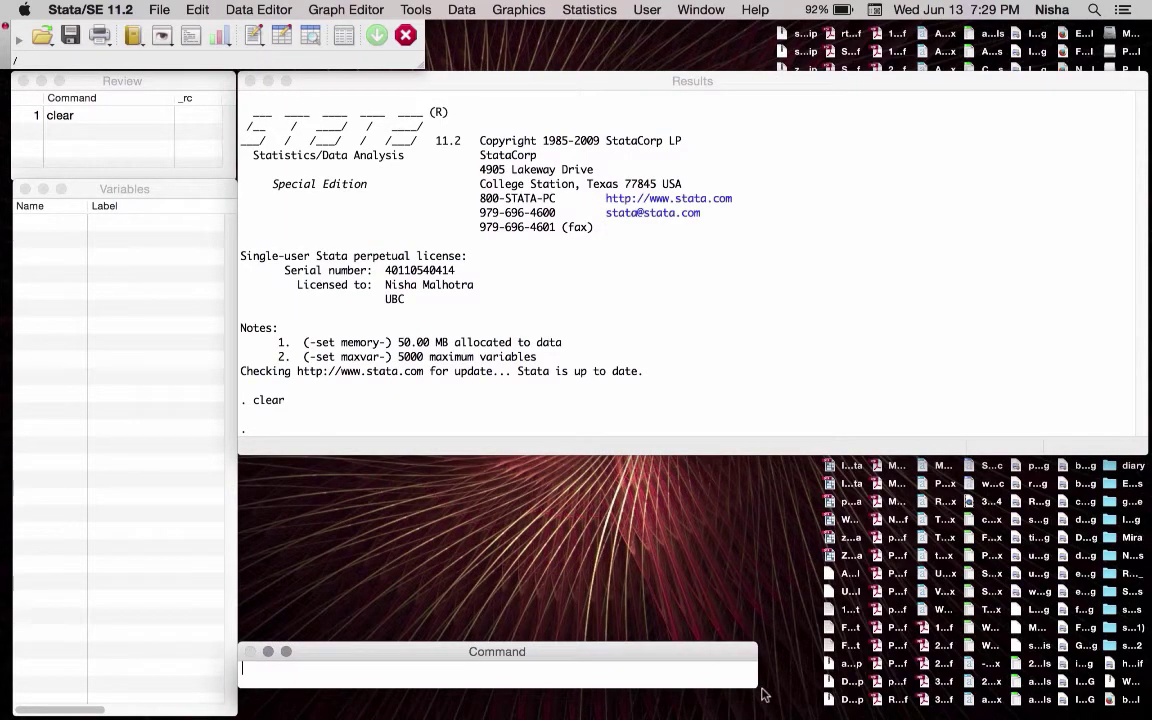
{"action": "left_click_drag", "start_coordinate": [756, 686], "coordinate": [1148, 716]}
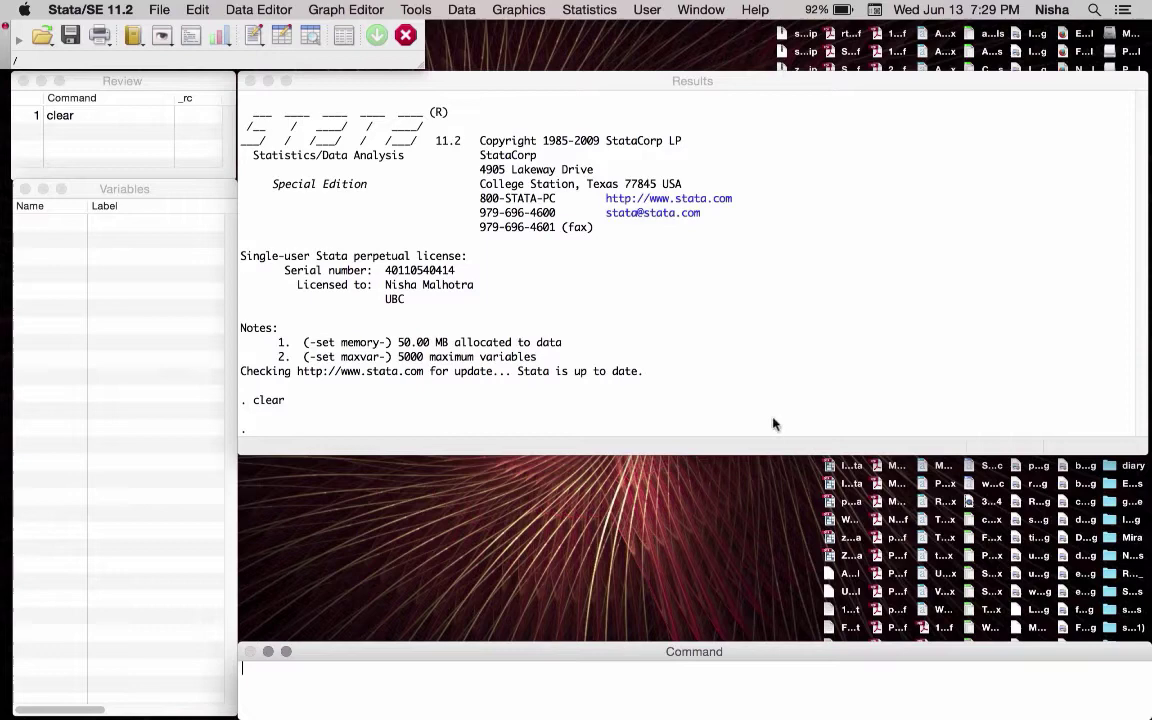
{"action": "left_click", "coordinate": [688, 400]}
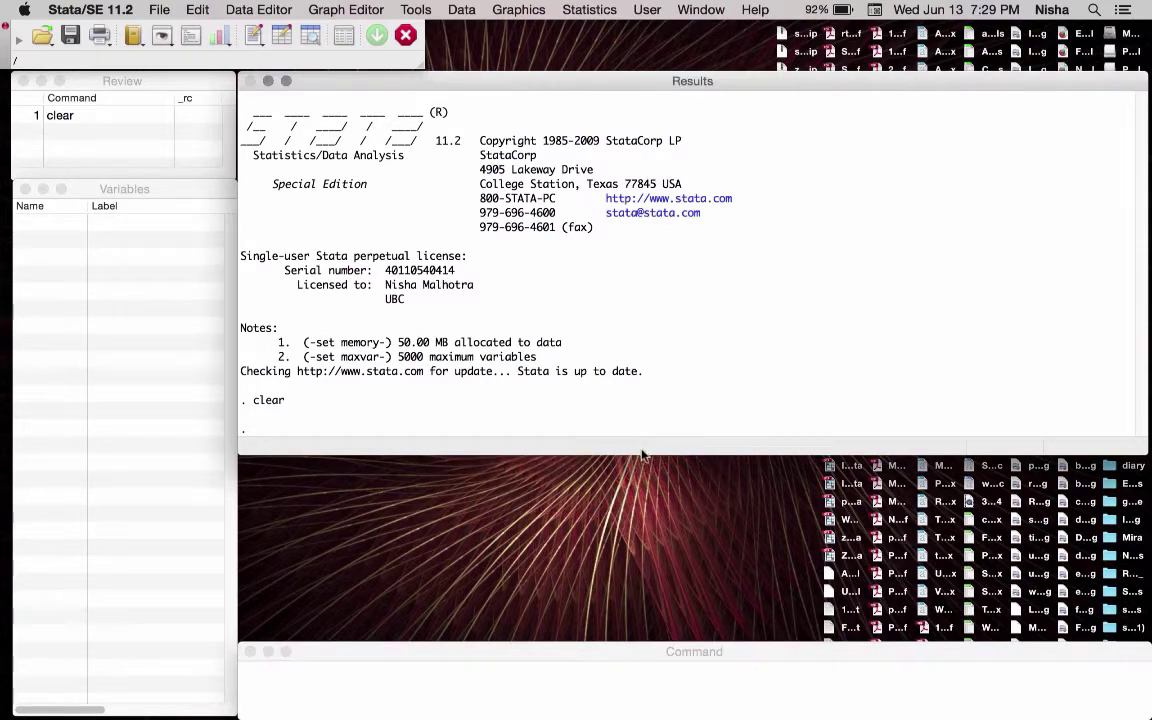
{"action": "mouse_move", "coordinate": [640, 454]}
{"action": "left_mouse_down"}
{"action": "mouse_move", "coordinate": [647, 650]}
{"action": "mouse_move", "coordinate": [644, 639]}
{"action": "left_mouse_up"}
{"action": "left_click", "coordinate": [579, 679]}
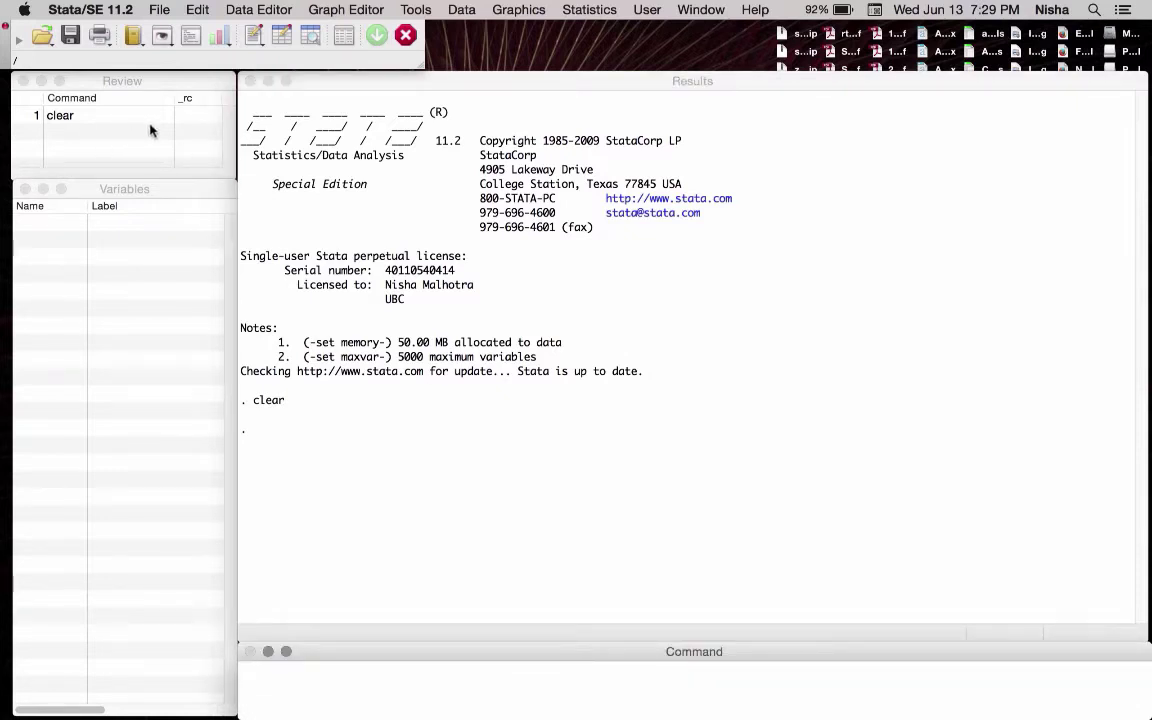
{"action": "left_click", "coordinate": [430, 528]}
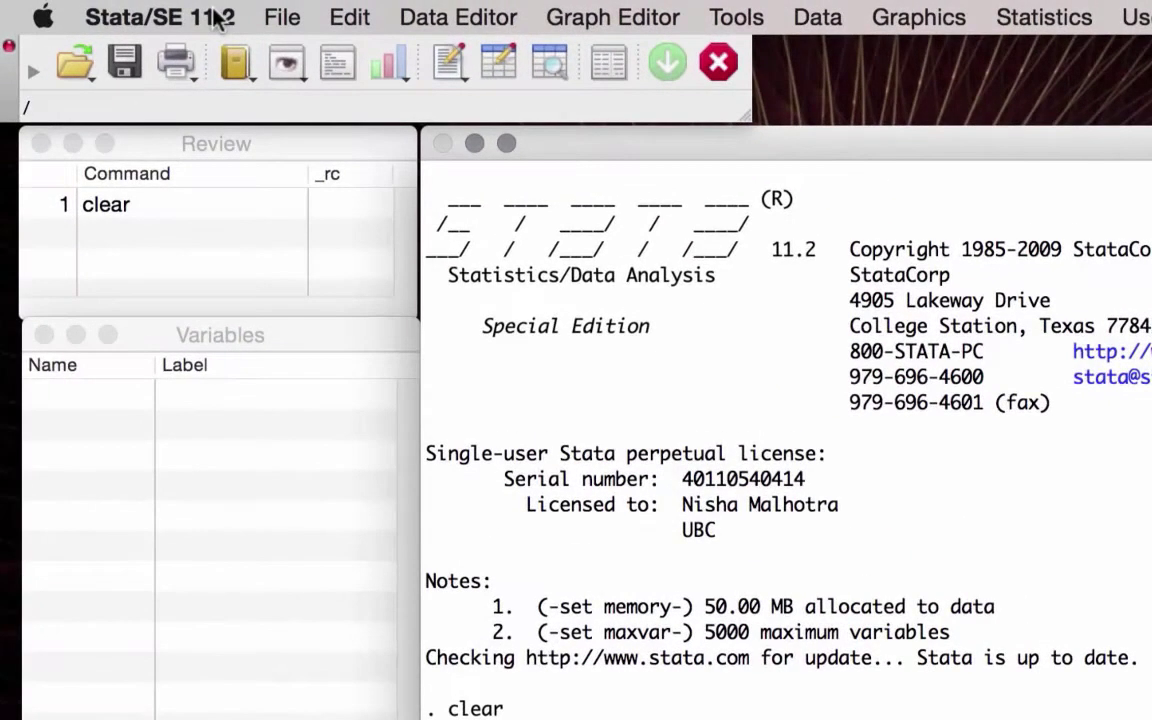
In General Preferences > Window, set both Results and Command font sizes to 18.
{"action": "left_click", "coordinate": [220, 18]}
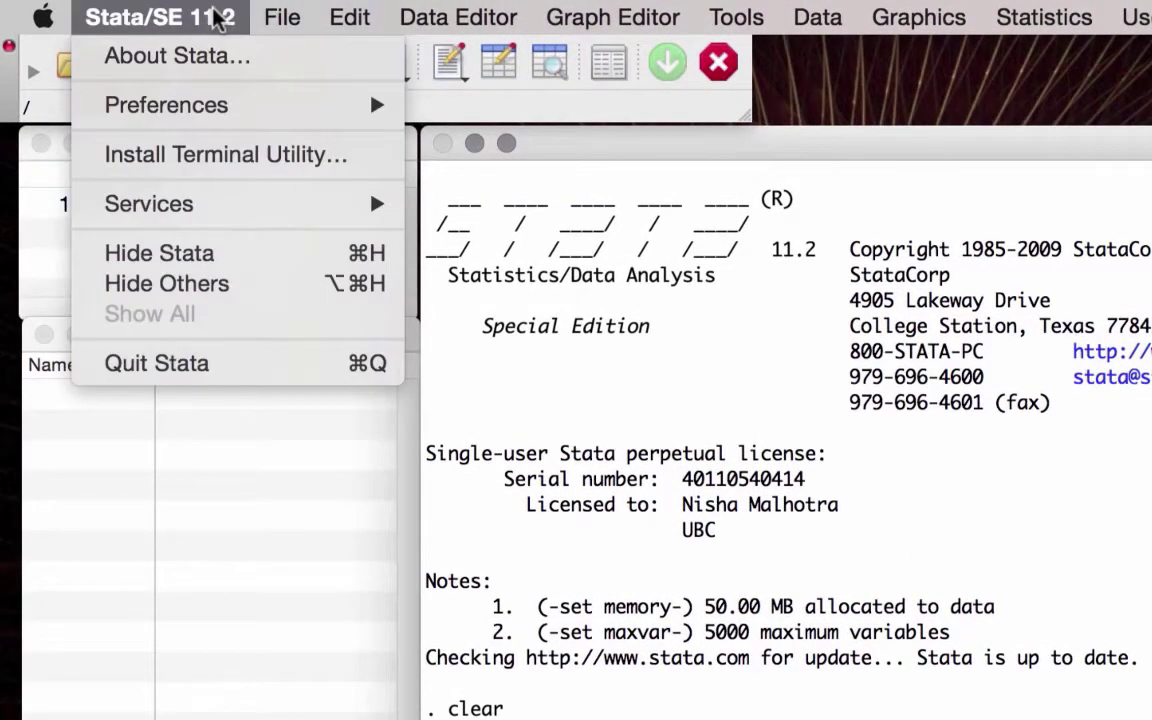
{"action": "mouse_move", "coordinate": [166, 105]}
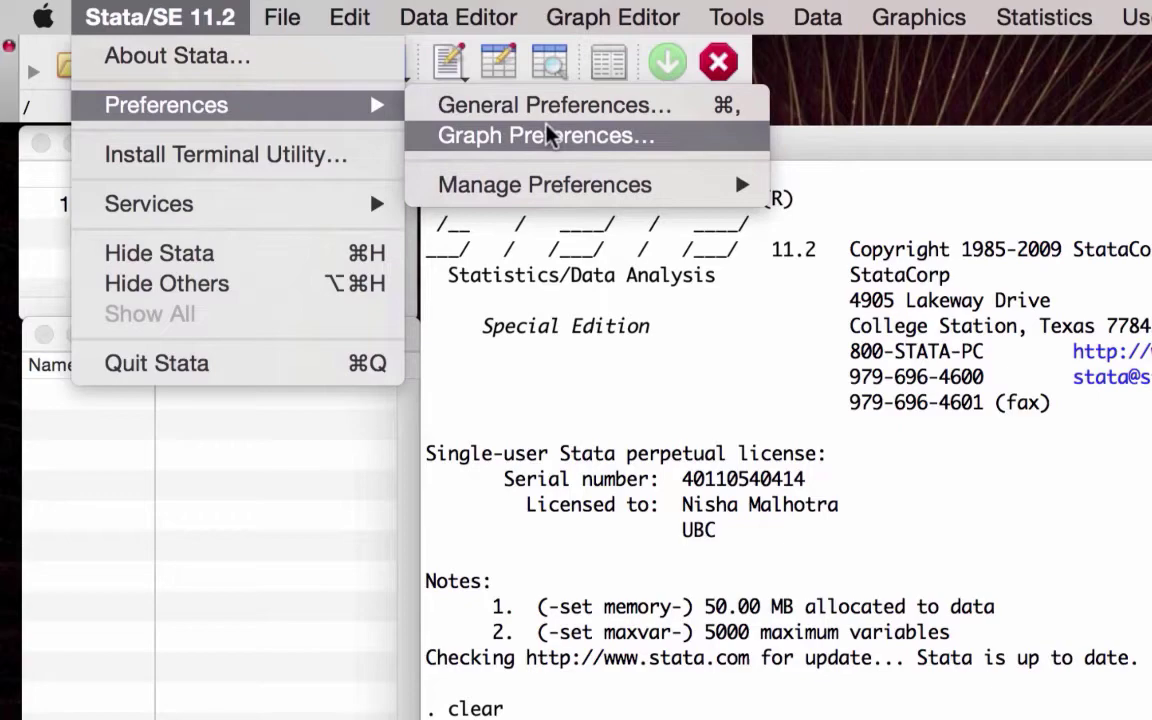
{"action": "left_click", "coordinate": [556, 105]}
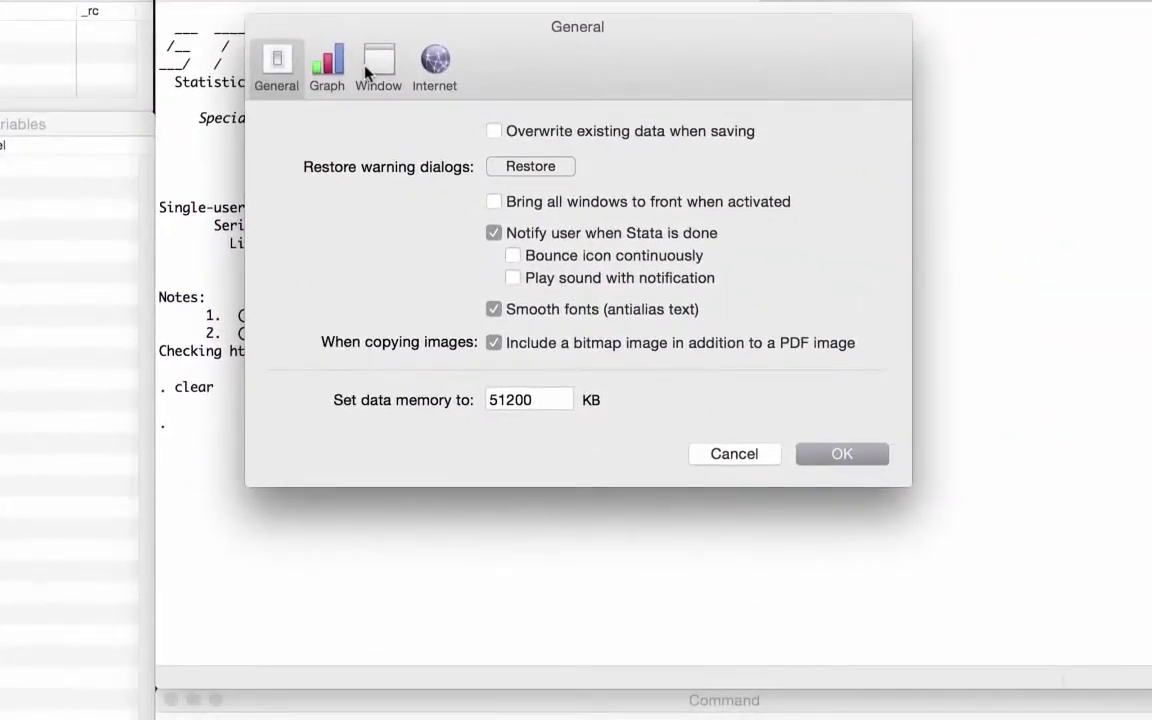
{"action": "left_click", "coordinate": [375, 65]}
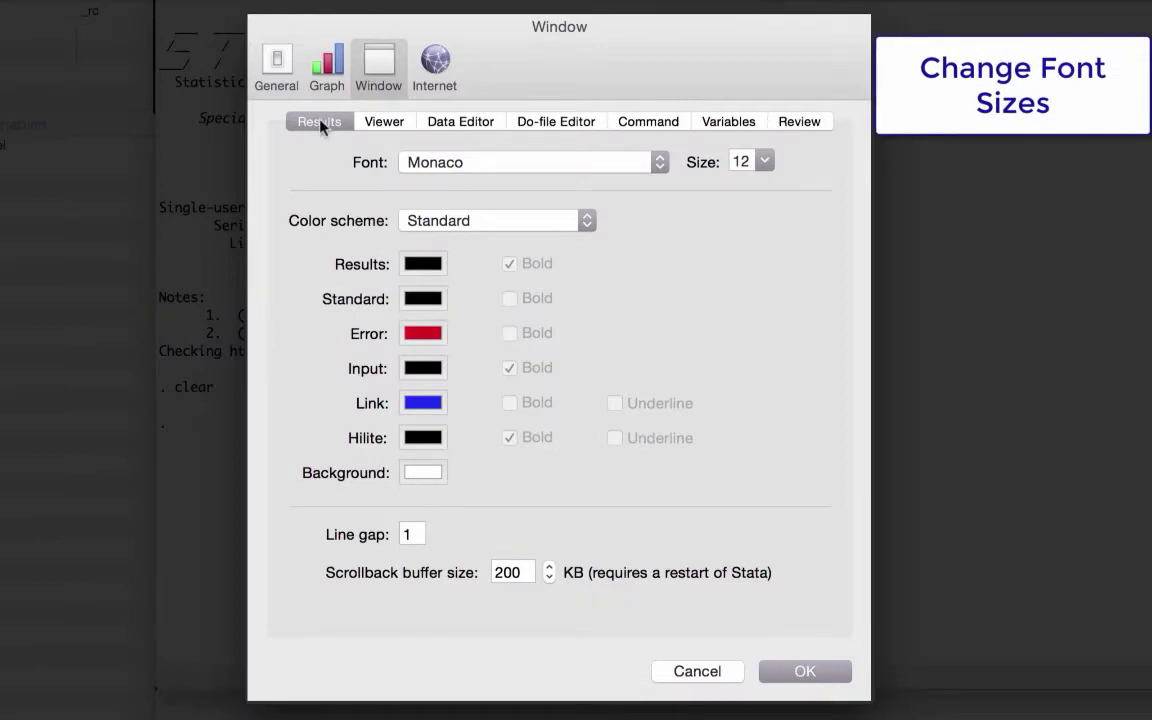
{"action": "left_click", "coordinate": [762, 162]}
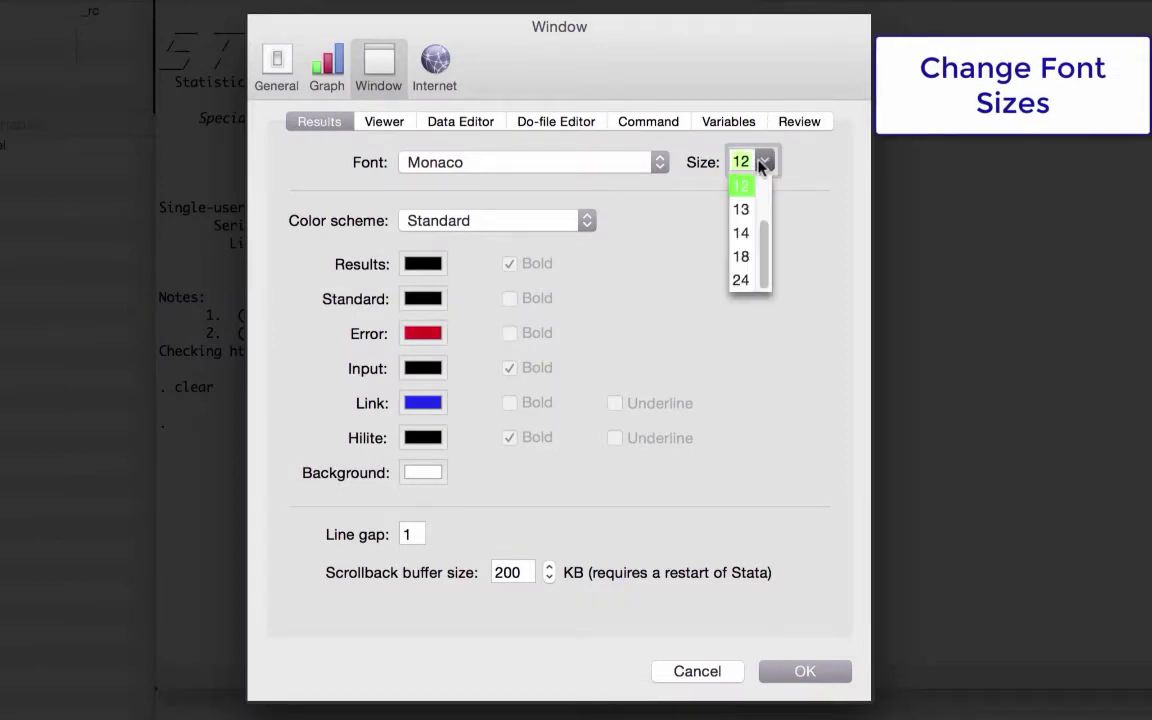
{"action": "left_click", "coordinate": [742, 257]}
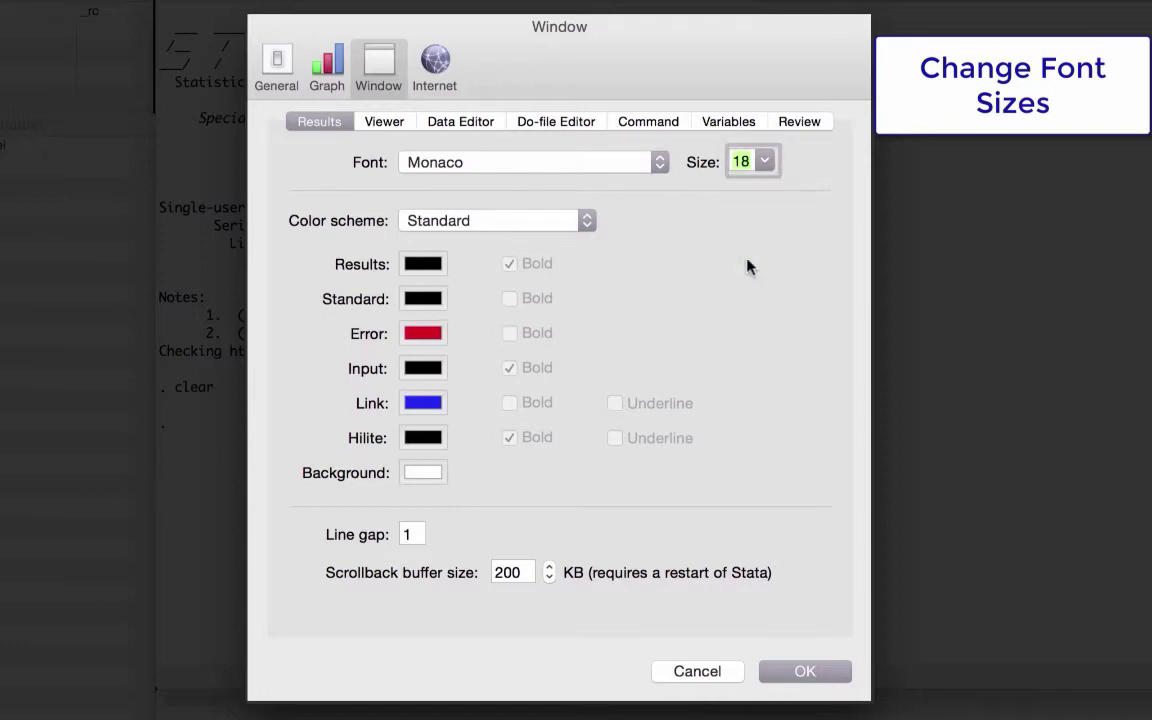
{"action": "left_click", "coordinate": [633, 125]}
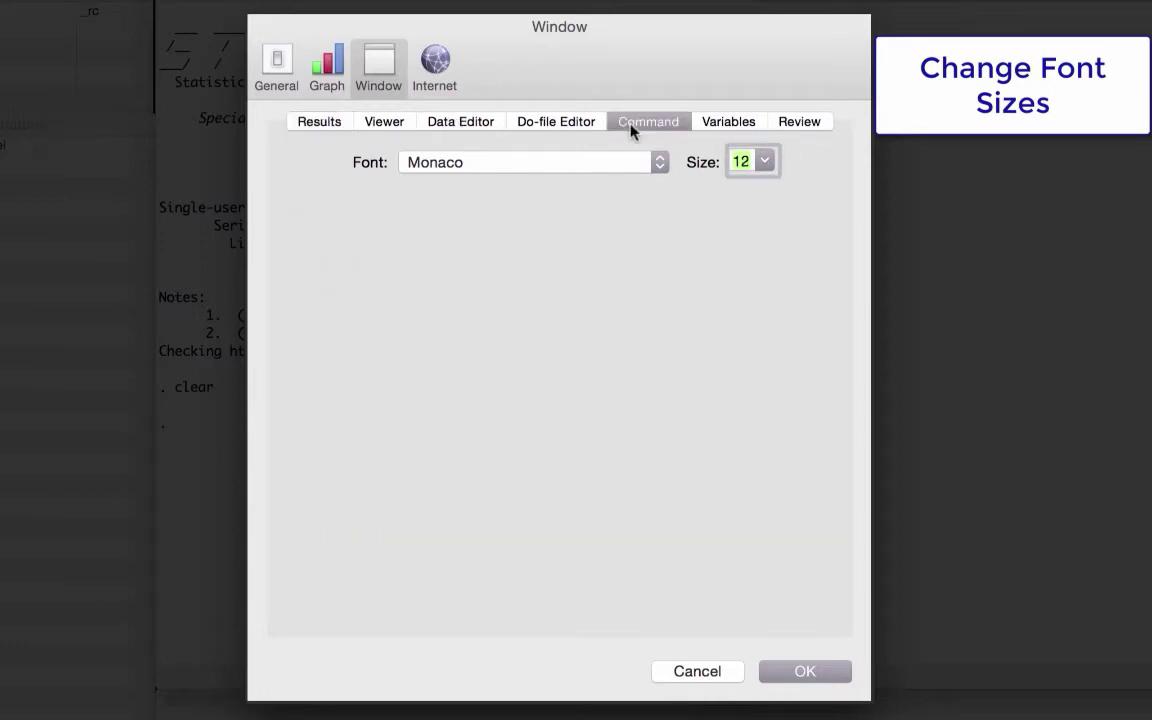
{"action": "left_click", "coordinate": [766, 164]}
{"action": "left_click", "coordinate": [741, 257]}
{"action": "left_click", "coordinate": [812, 668]}
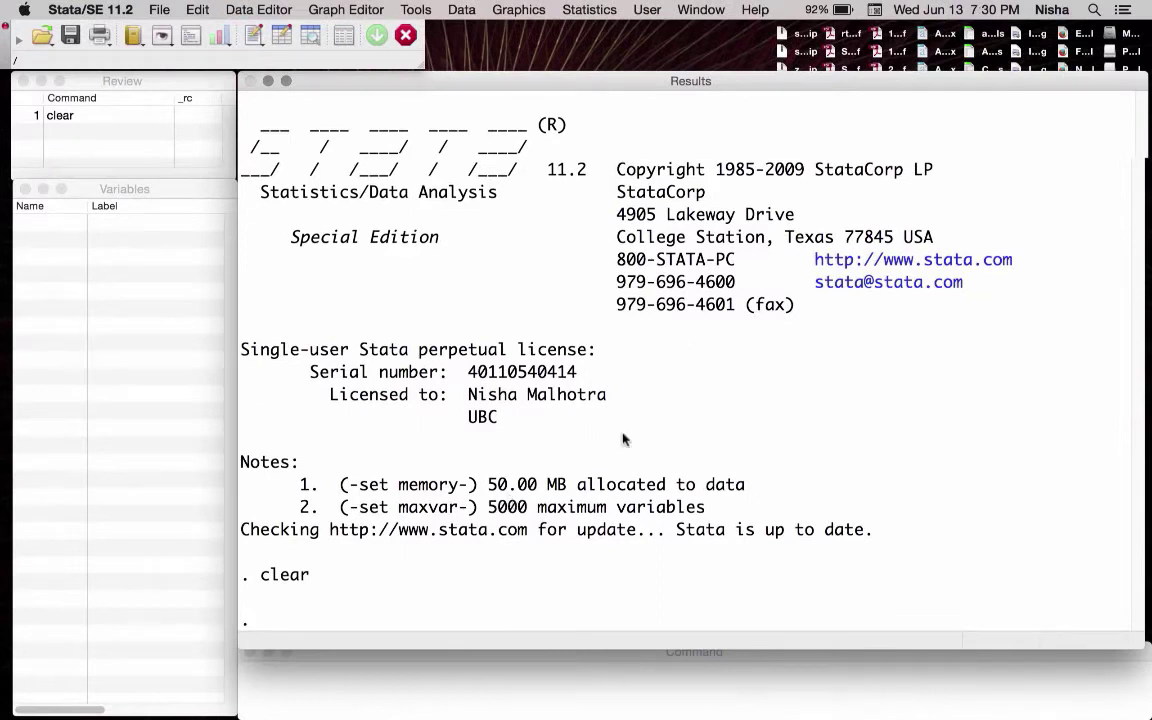
{"action": "left_click", "coordinate": [378, 702]}
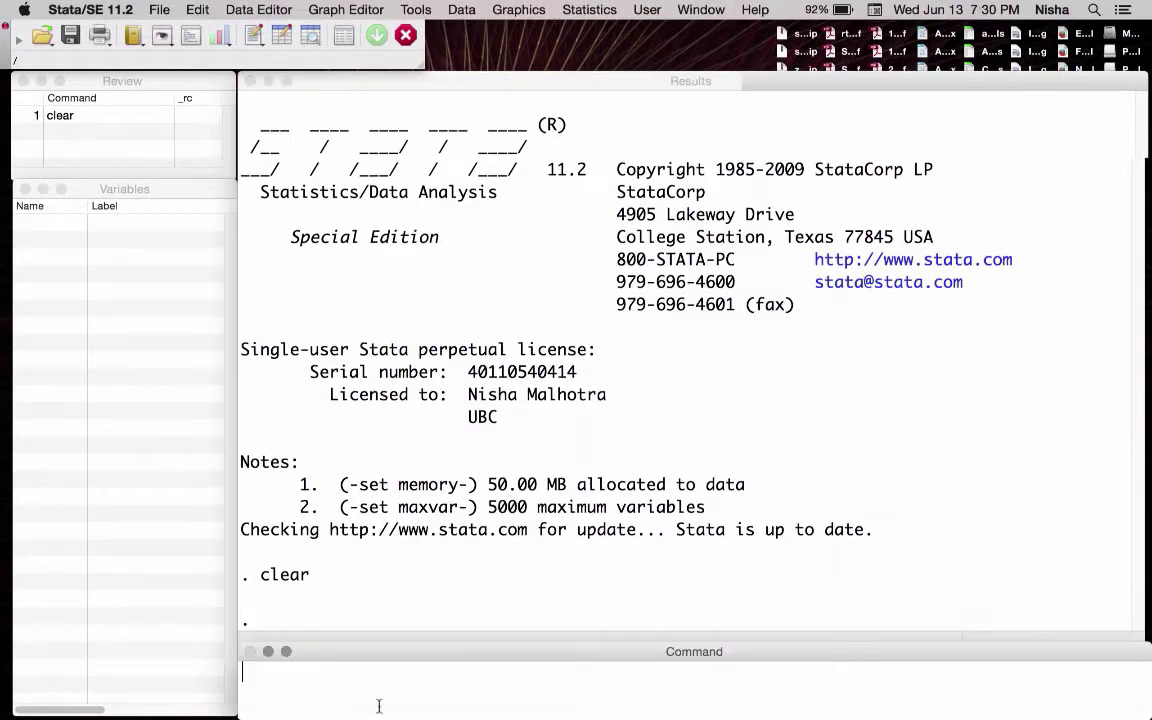
{"action": "type", "text": "hh"}
{"action": "key", "text": "BackSpace"}
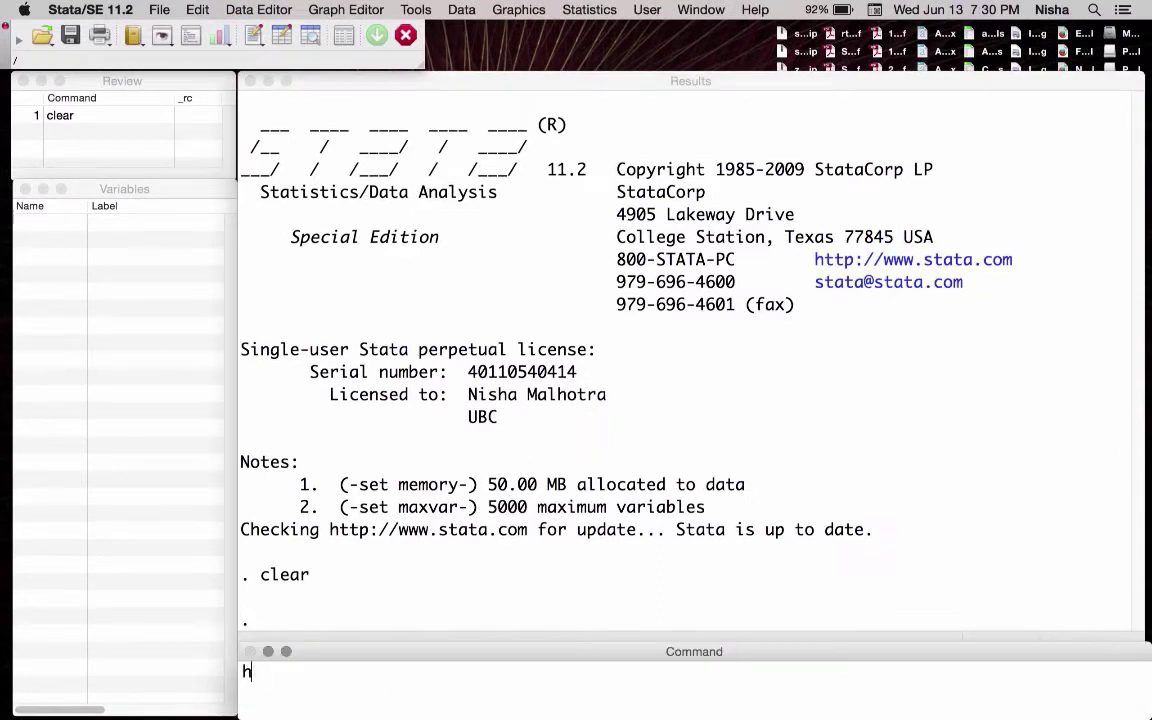
{"action": "key", "text": "BackSpace"}
{"action": "left_click", "coordinate": [420, 590]}
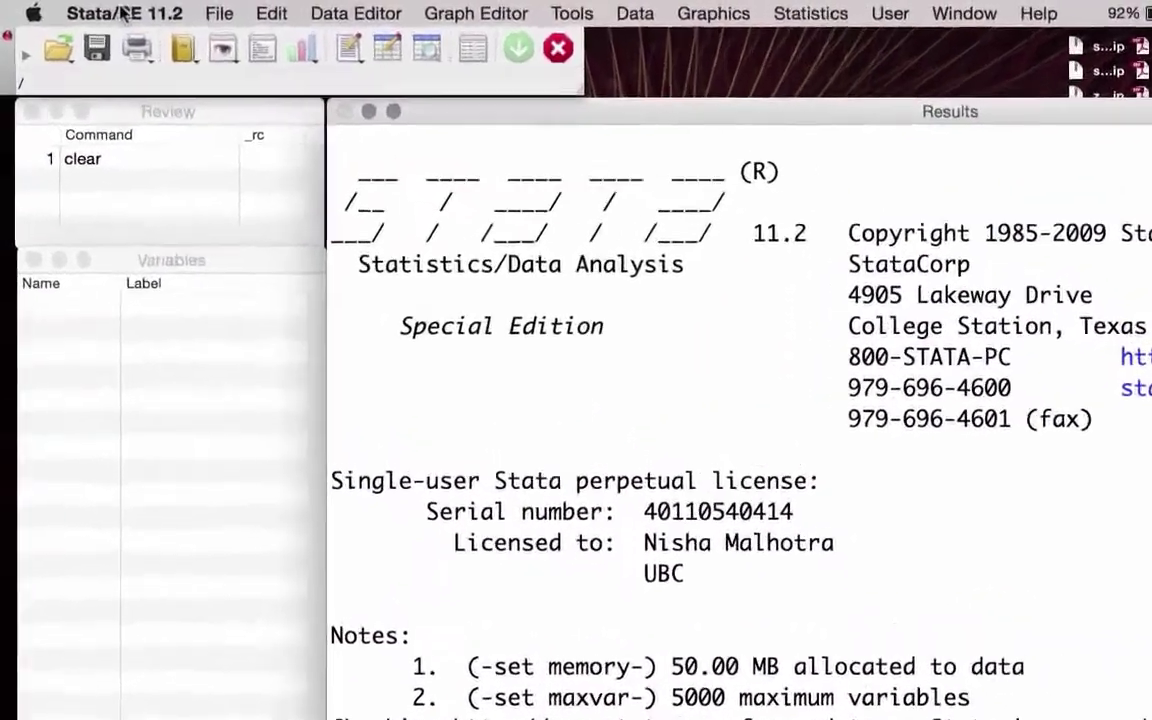
Save the current preferences as a set named 'Laregest Font'.
{"action": "left_click", "coordinate": [122, 14]}
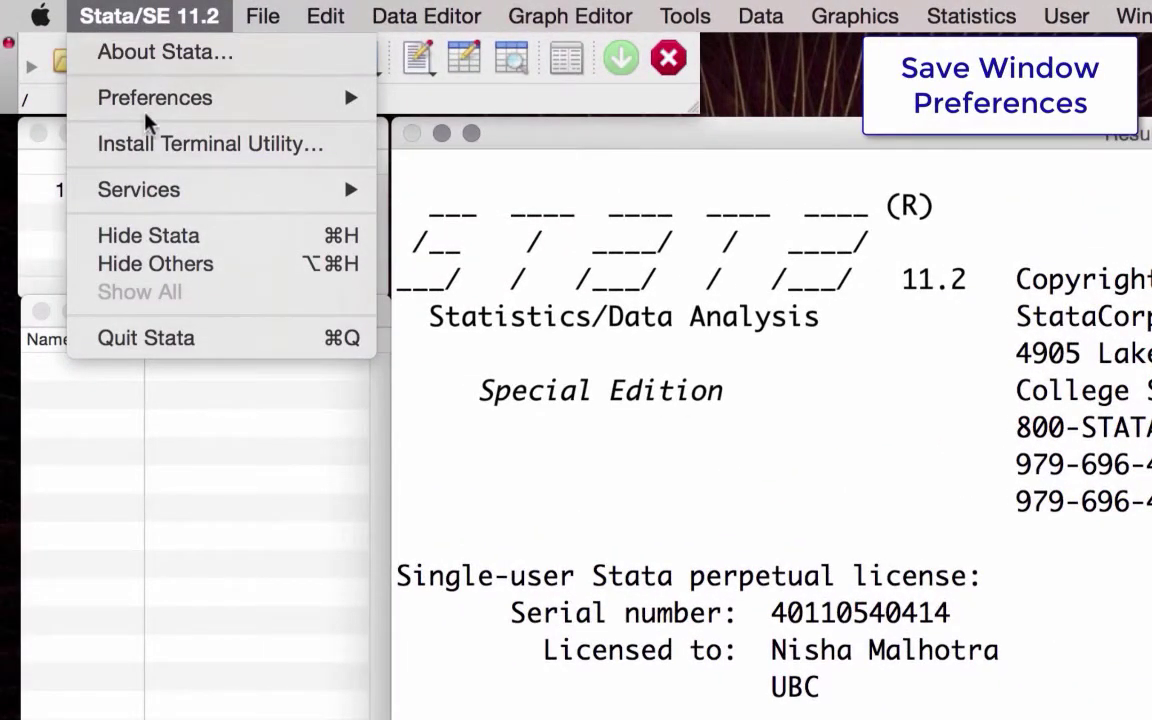
{"action": "mouse_move", "coordinate": [155, 97]}
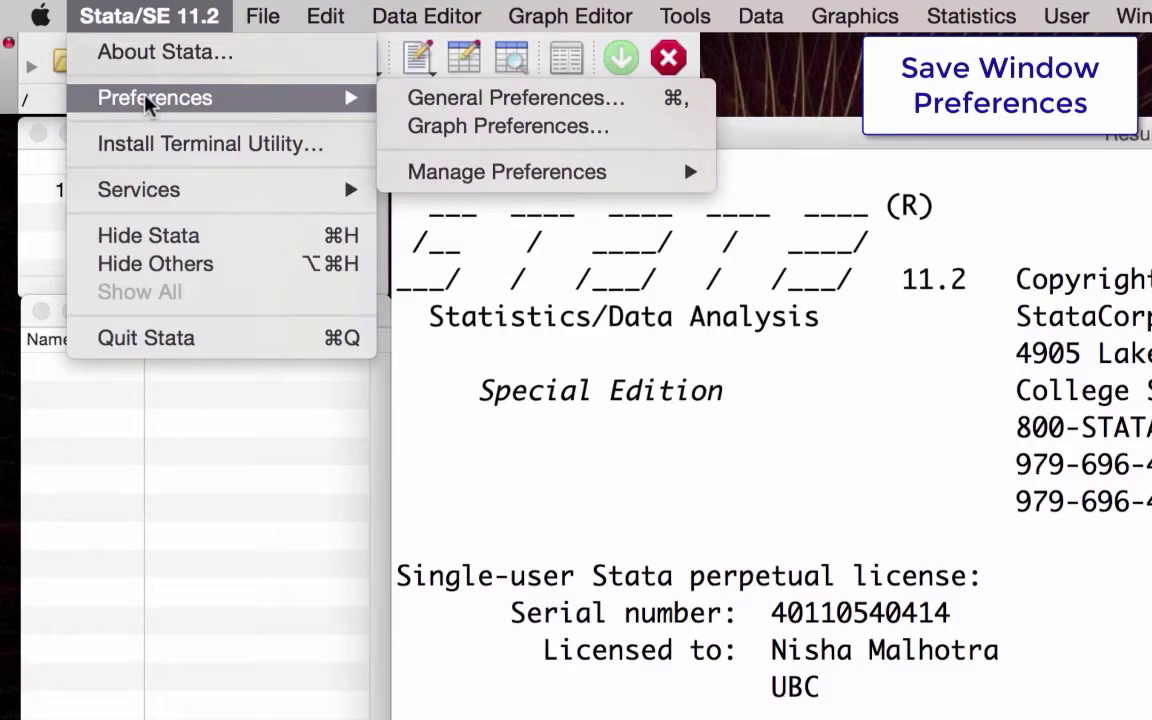
{"action": "mouse_move", "coordinate": [506, 172]}
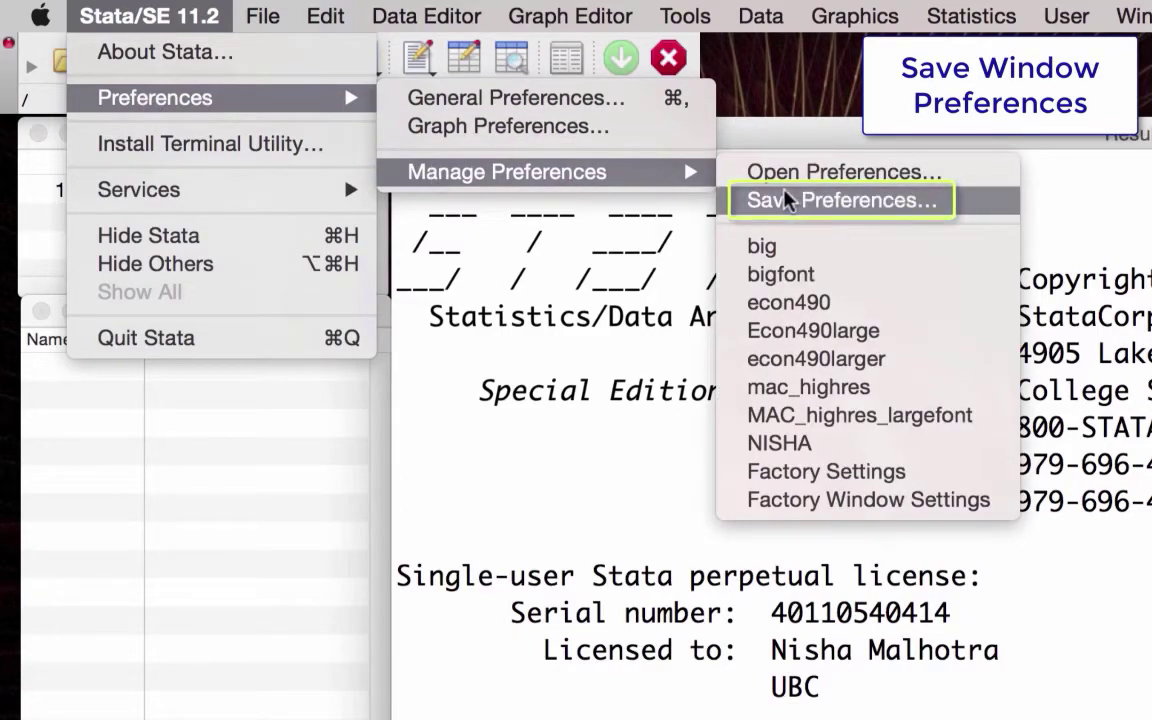
{"action": "left_click", "coordinate": [763, 200]}
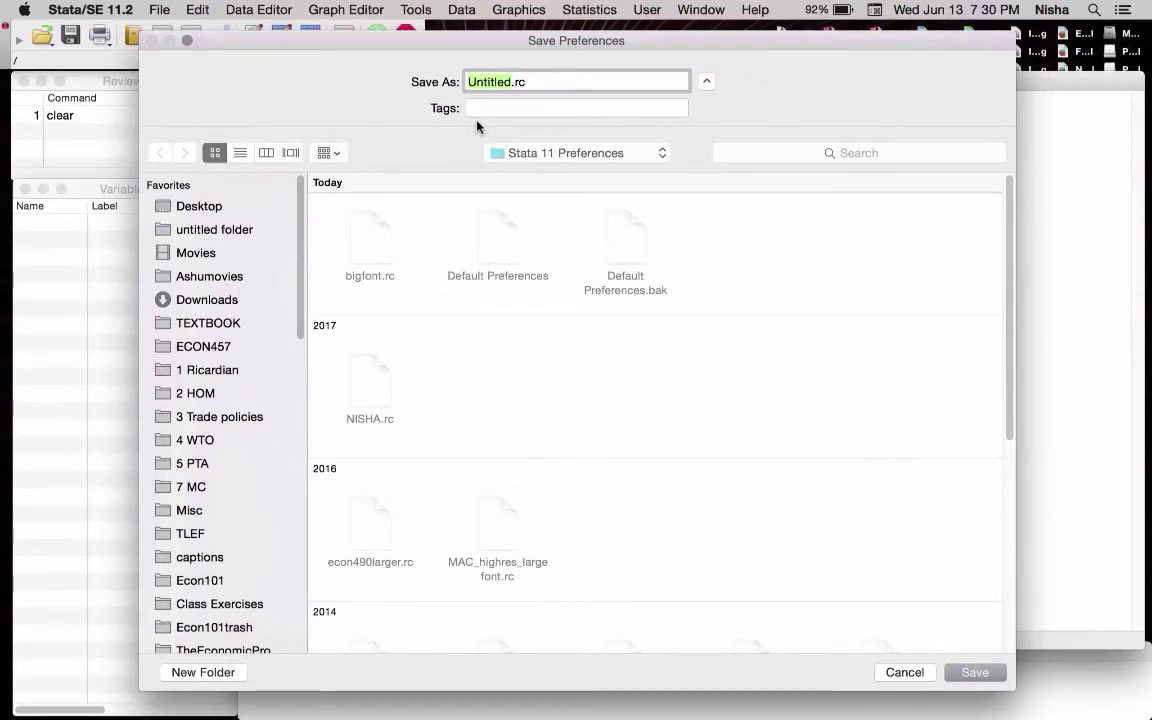
{"action": "type", "text": "L"}
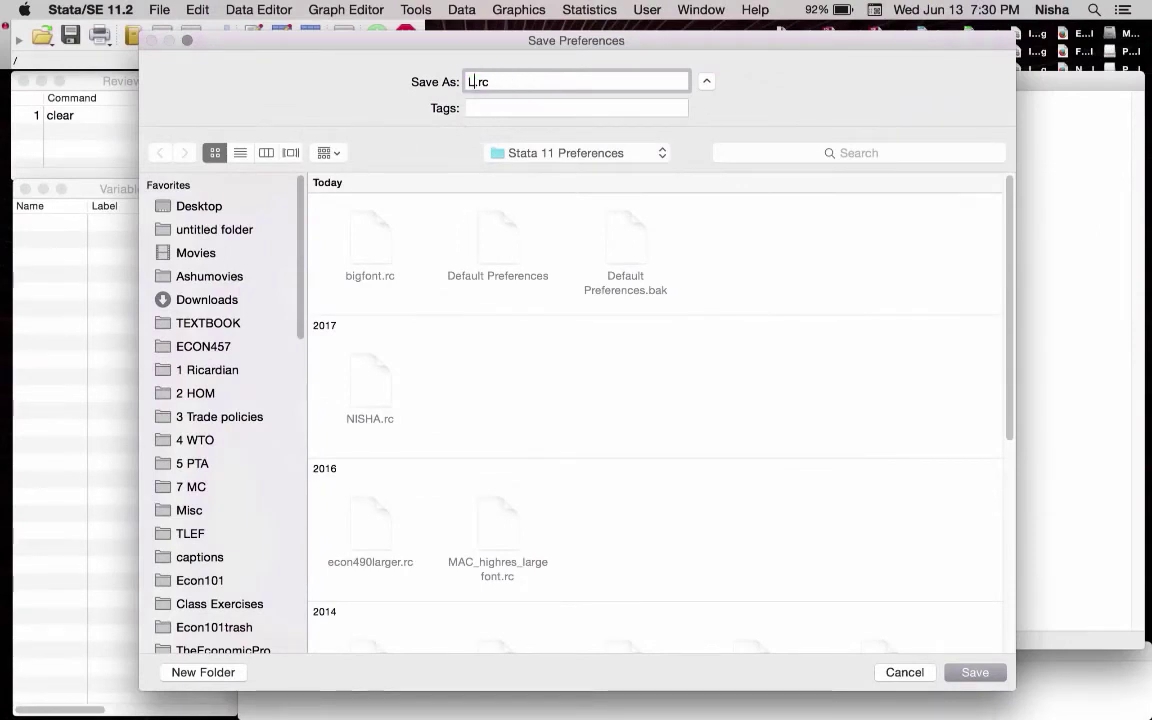
{"action": "type", "text": "aregest"}
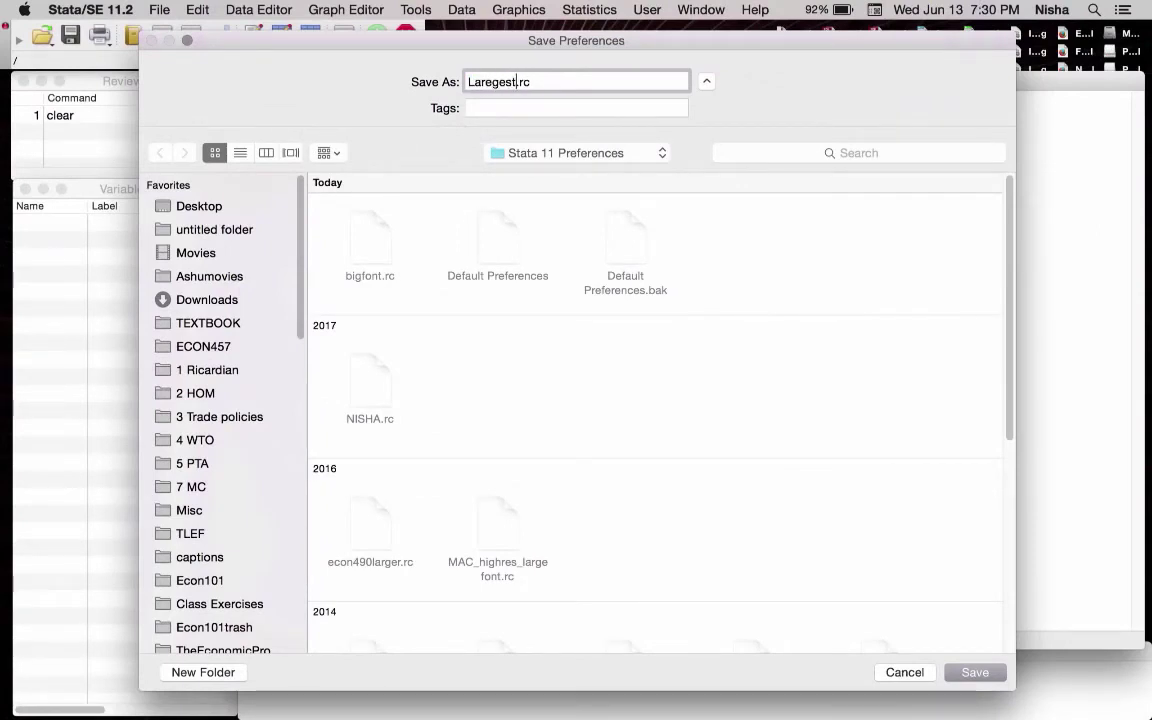
{"action": "type", "text": " Font"}
{"action": "key", "text": "Left"}
{"action": "key", "text": "Left"}
{"action": "key", "text": "Left"}
{"action": "key", "text": "BackSpace"}
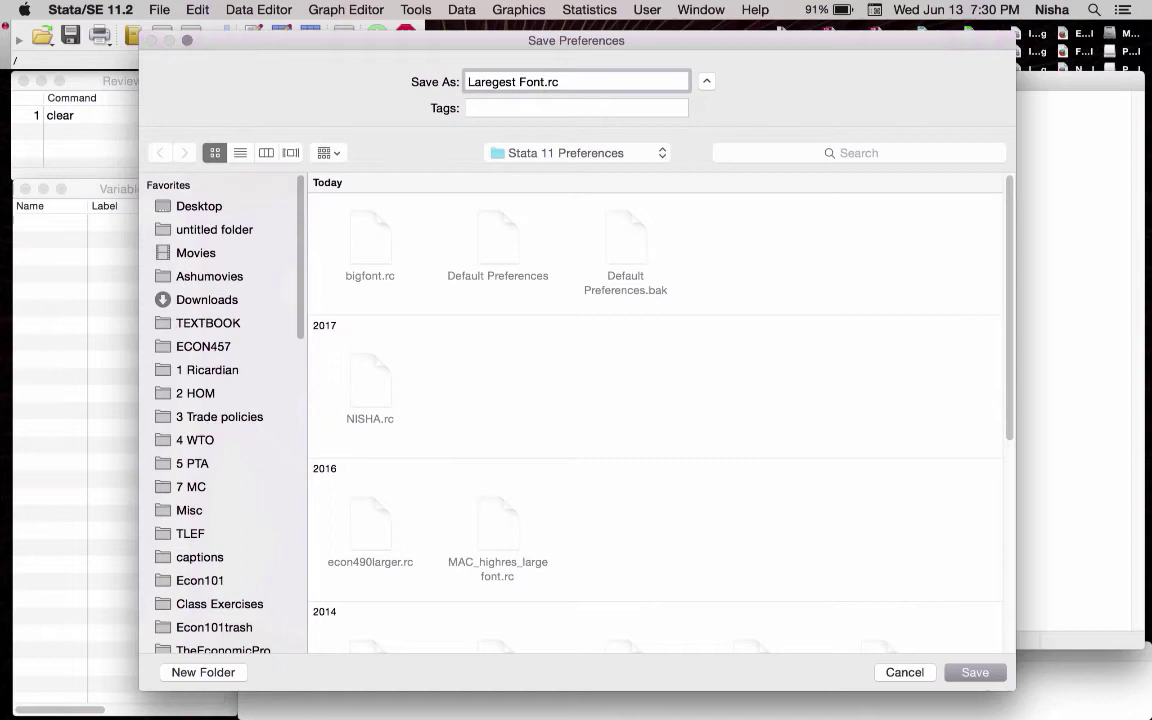
{"action": "key", "text": "Return"}
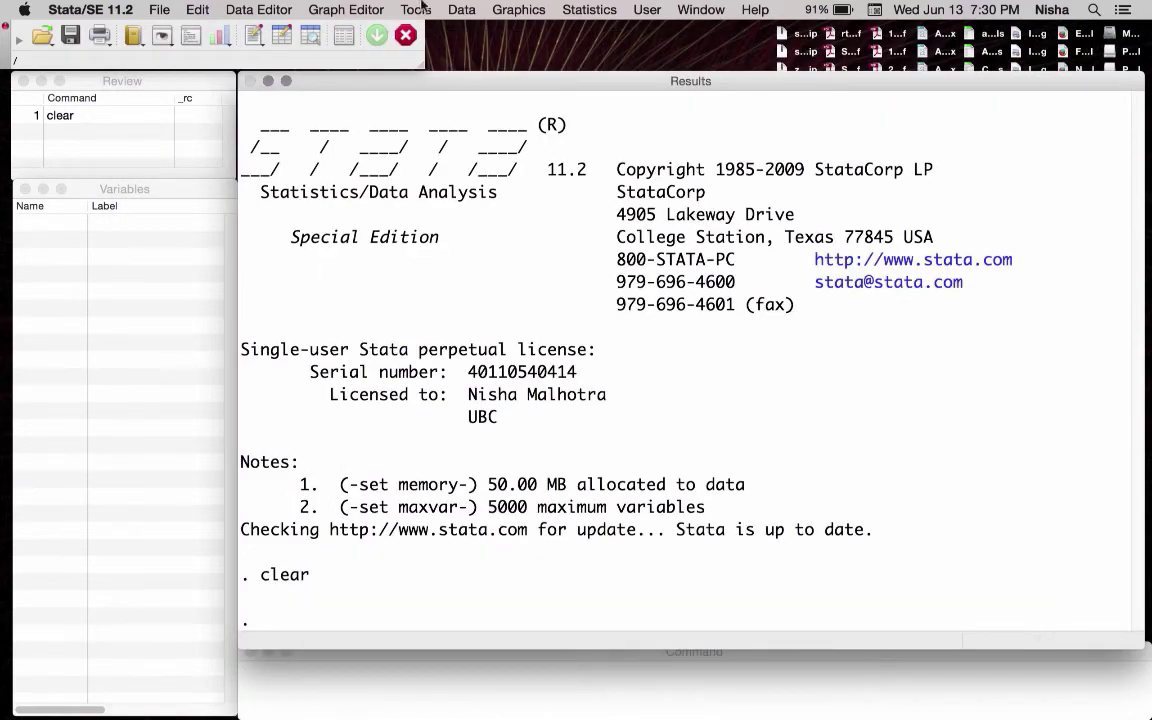
Quit and relaunch Stata via Spotlight, then load the 'Laregest Font' preference set.
{"action": "left_click", "coordinate": [66, 17]}
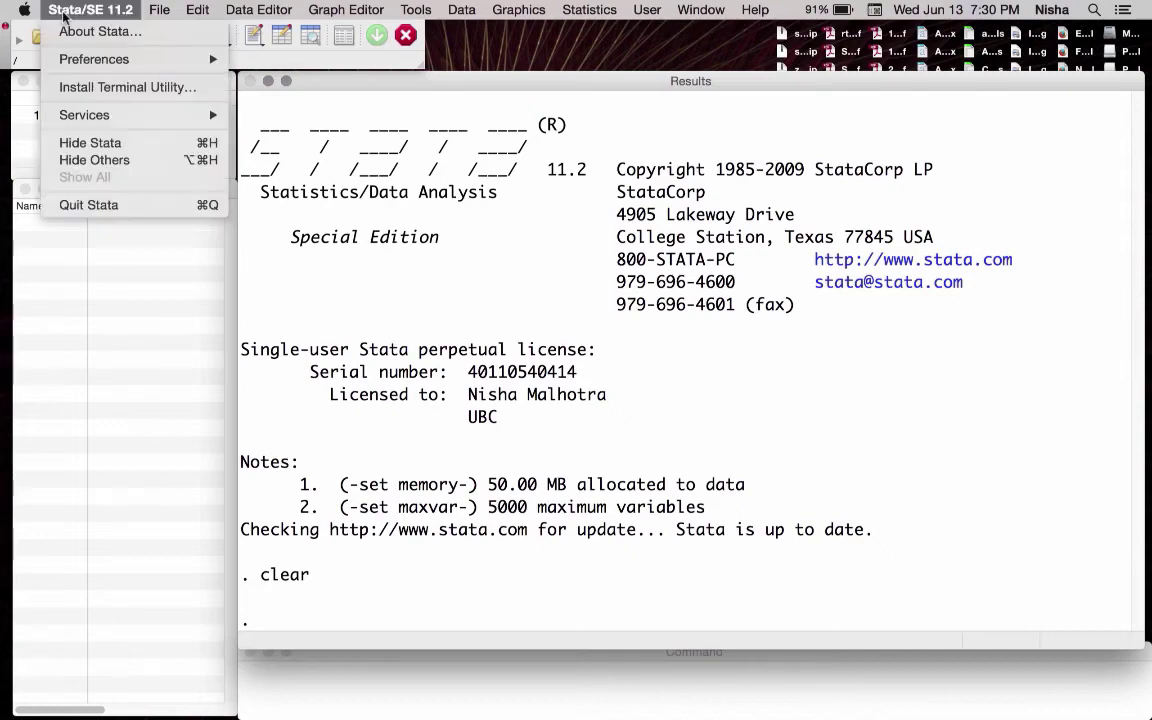
{"action": "left_click", "coordinate": [92, 207]}
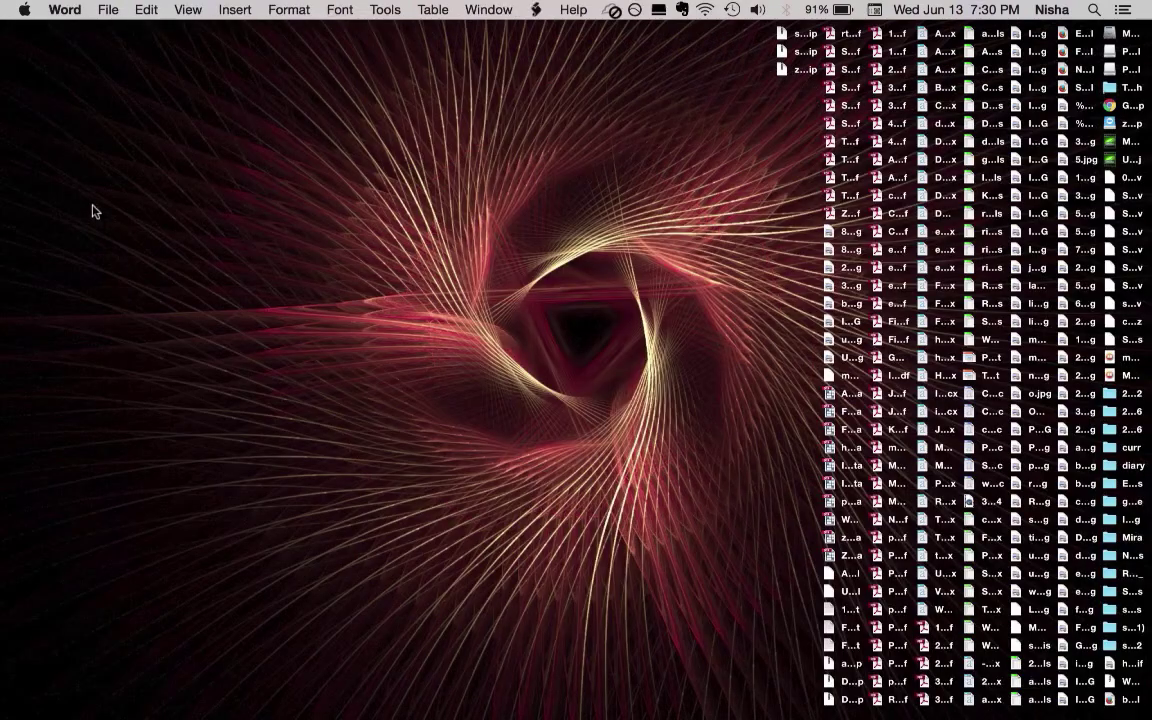
{"action": "left_click", "coordinate": [1092, 10]}
{"action": "type", "text": "stata"}
{"action": "double_click", "coordinate": [412, 221]}
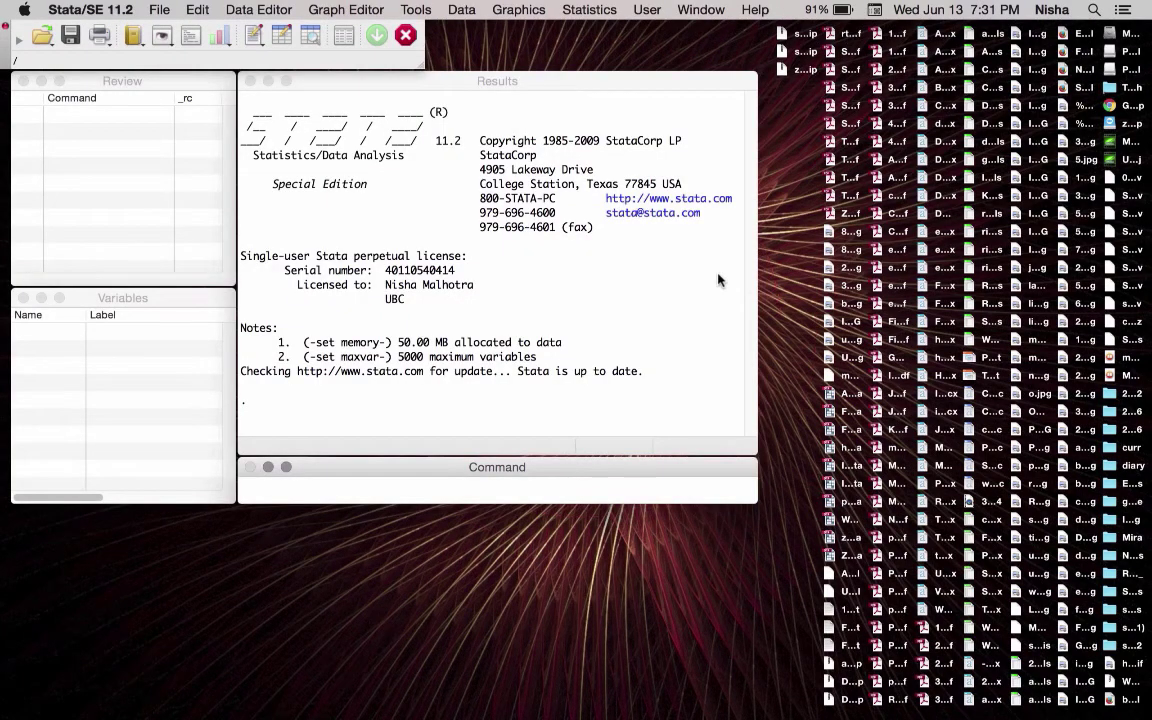
{"action": "left_click", "coordinate": [70, 10]}
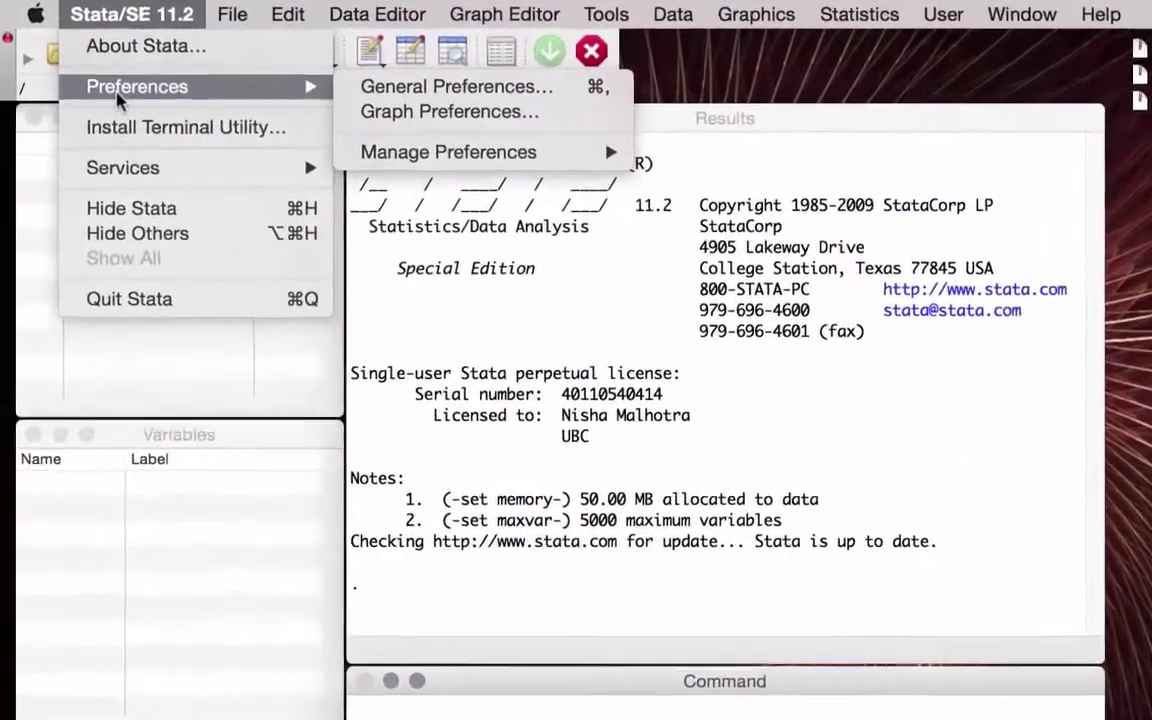
{"action": "mouse_move", "coordinate": [462, 157]}
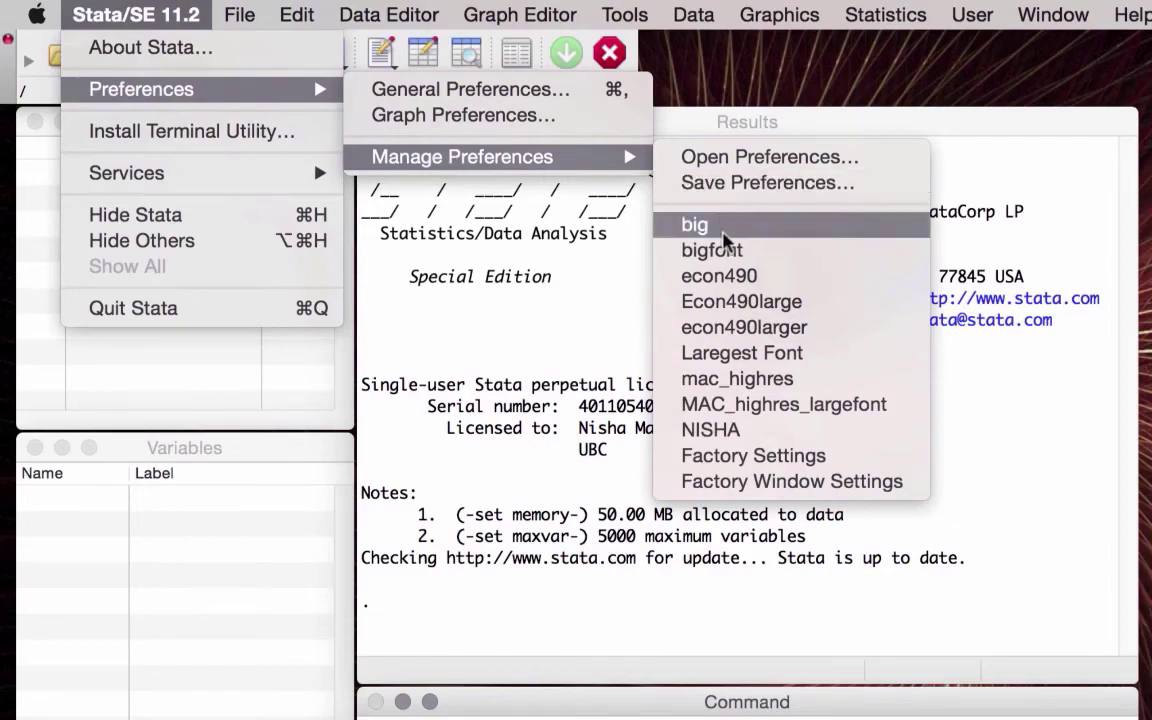
{"action": "left_click", "coordinate": [760, 355]}
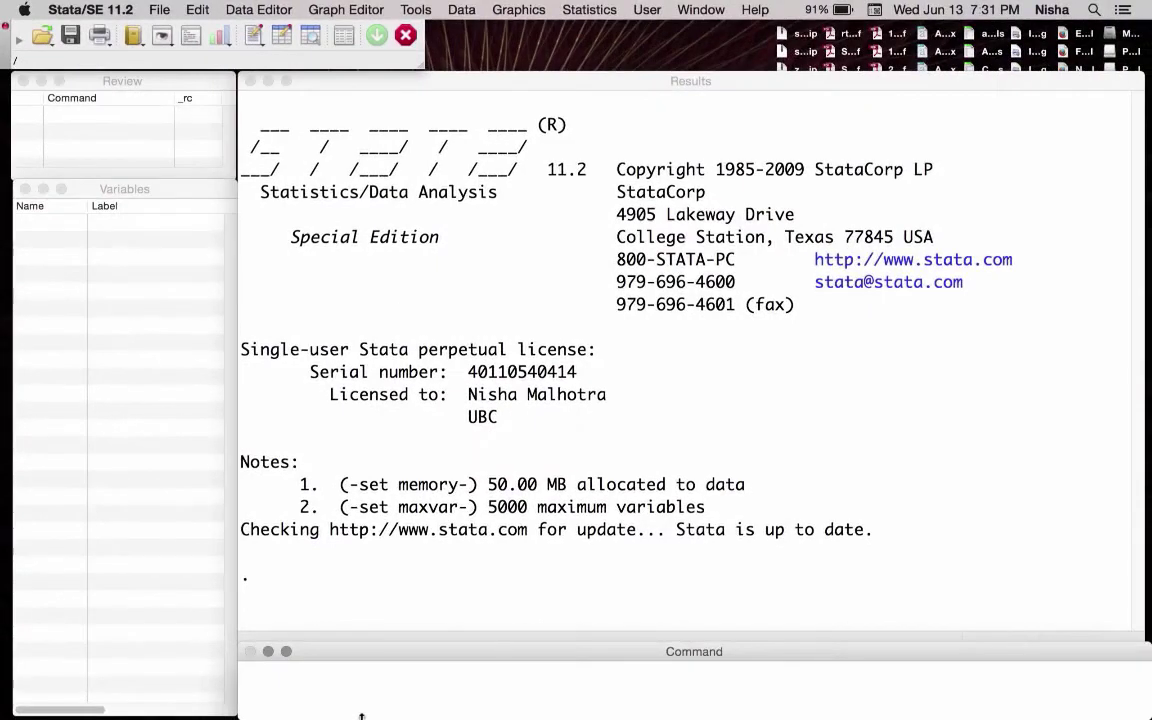